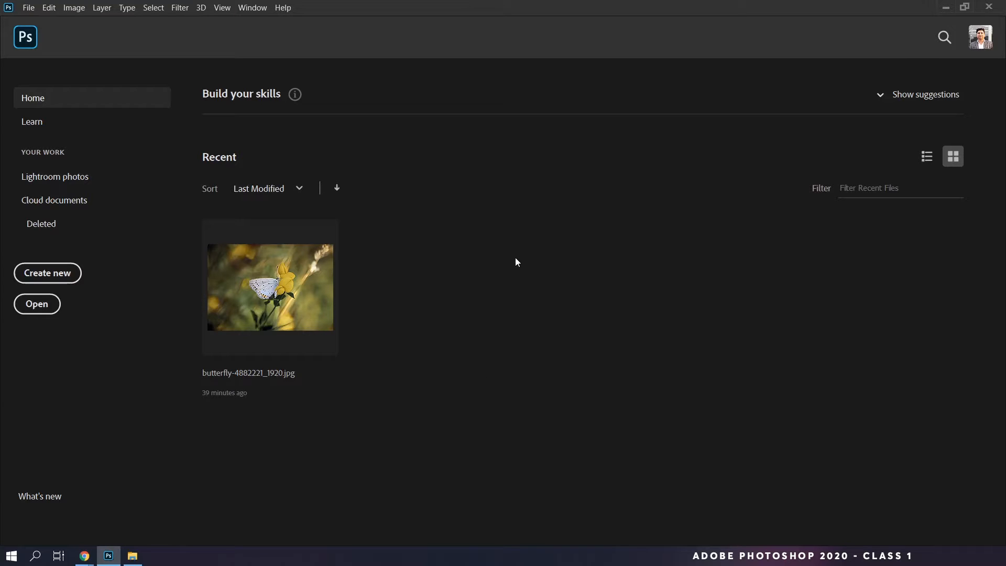
Step: Start setting up a new document and check the saved presets before returning to the recent ones
left_click(57, 279)
left_click_drag(364, 37, 435, 48)
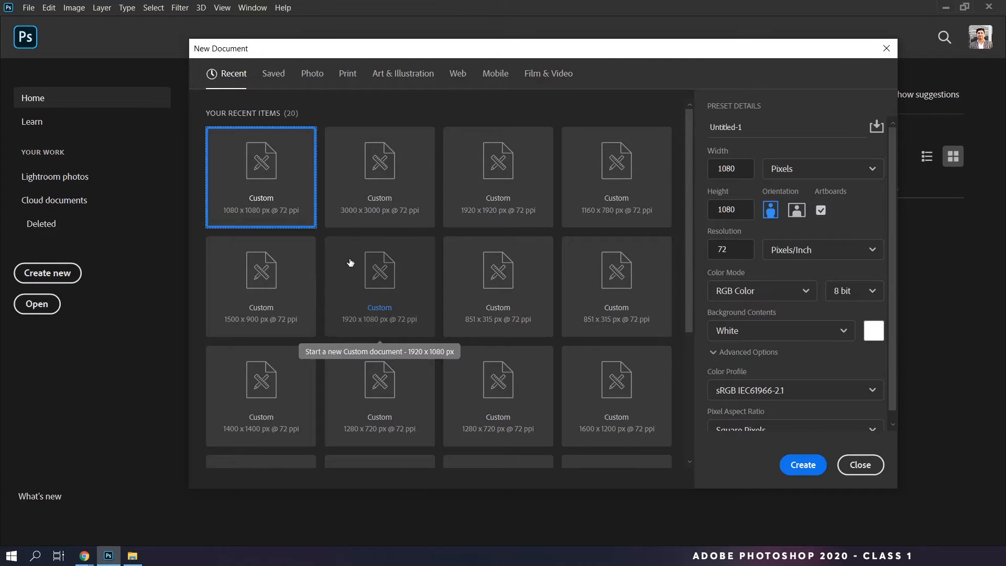
left_click(744, 165)
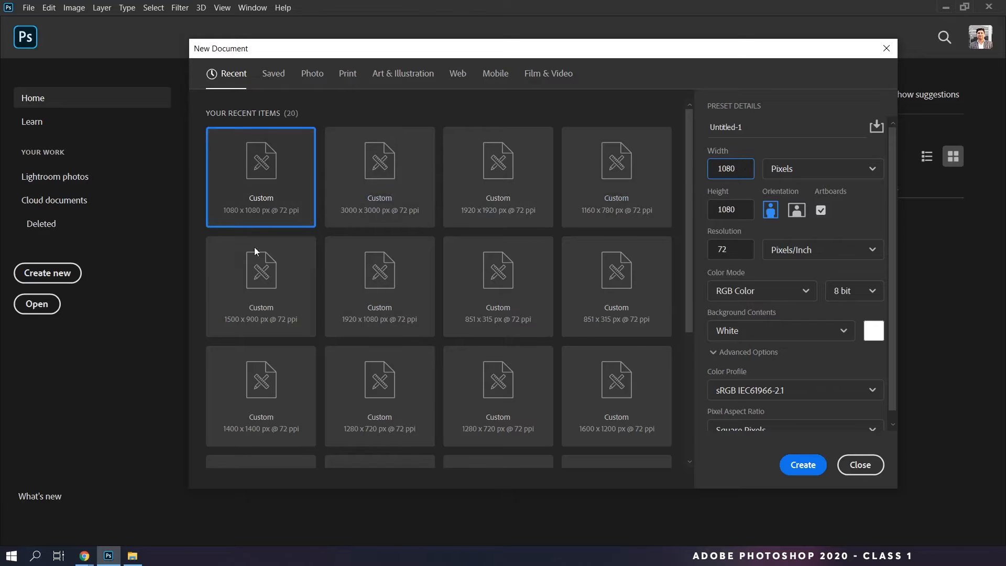
left_click(274, 74)
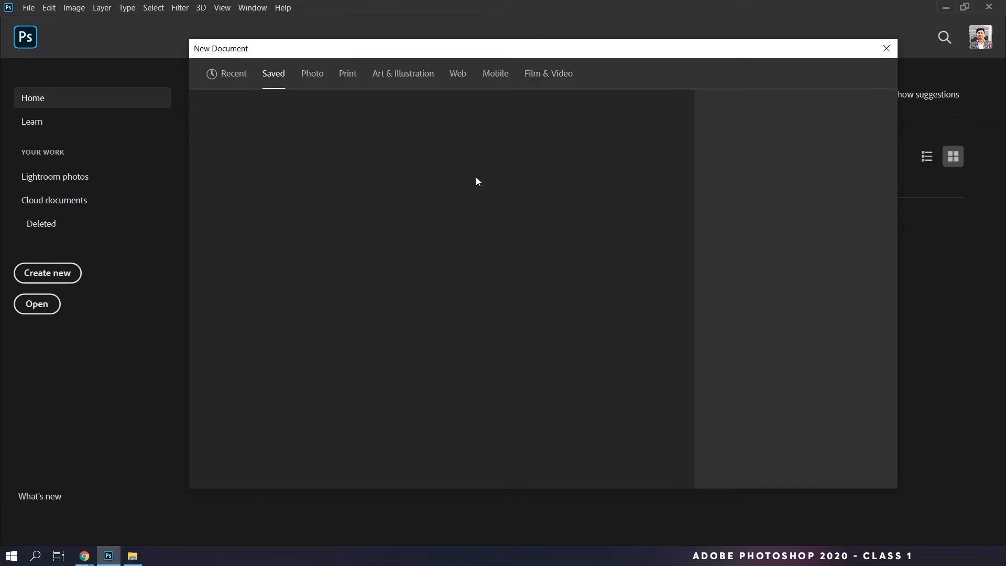
left_click(233, 76)
Step: Save the 1080 x 1080 pixel document settings as a preset named "instagram"
left_click(743, 212)
left_click(743, 172)
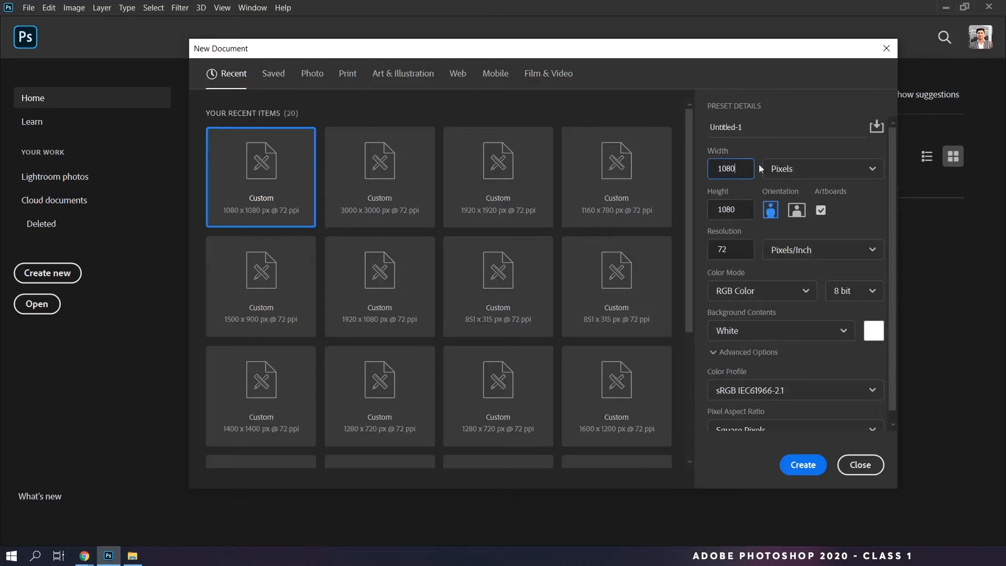
left_click(882, 129)
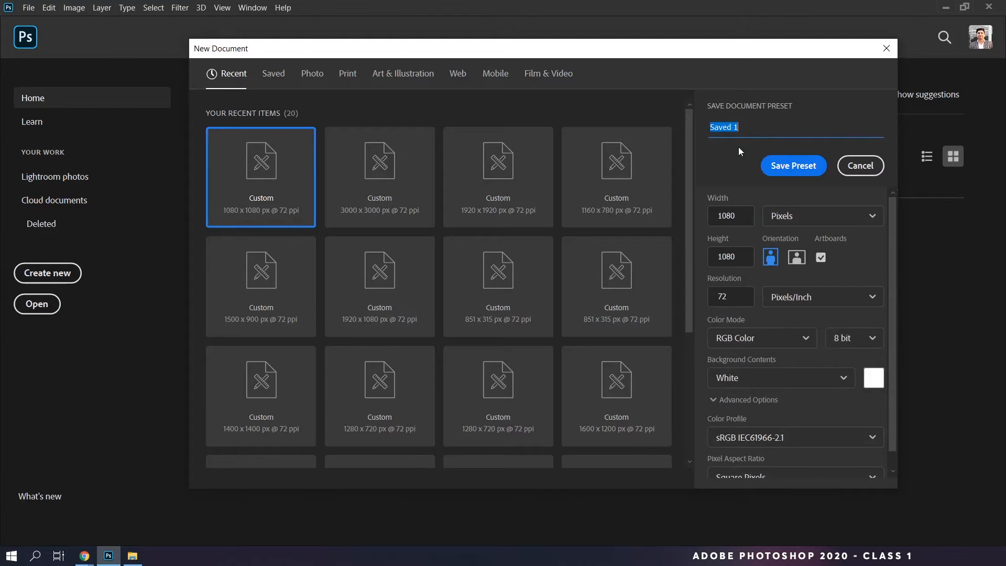
type("instagram")
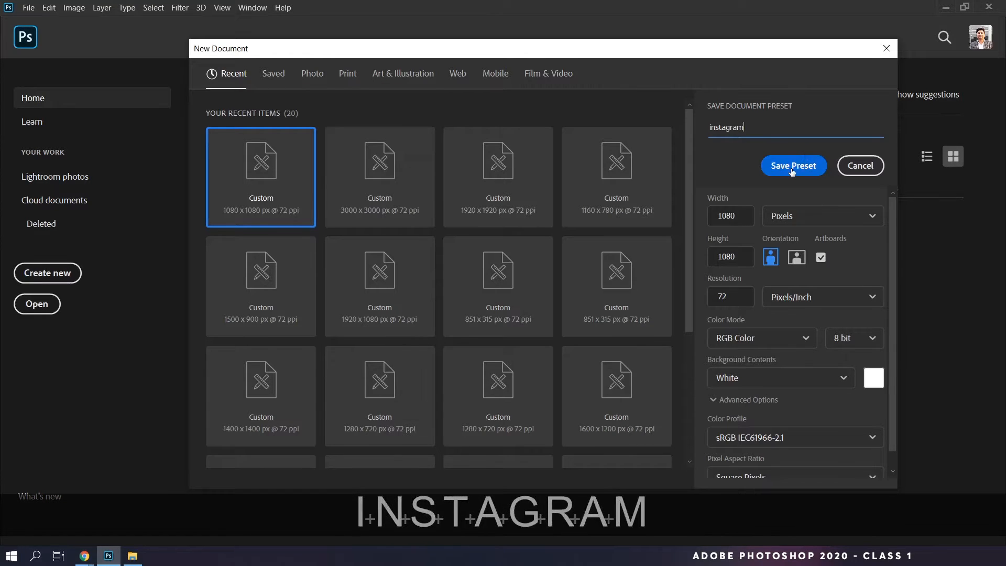
left_click(792, 167)
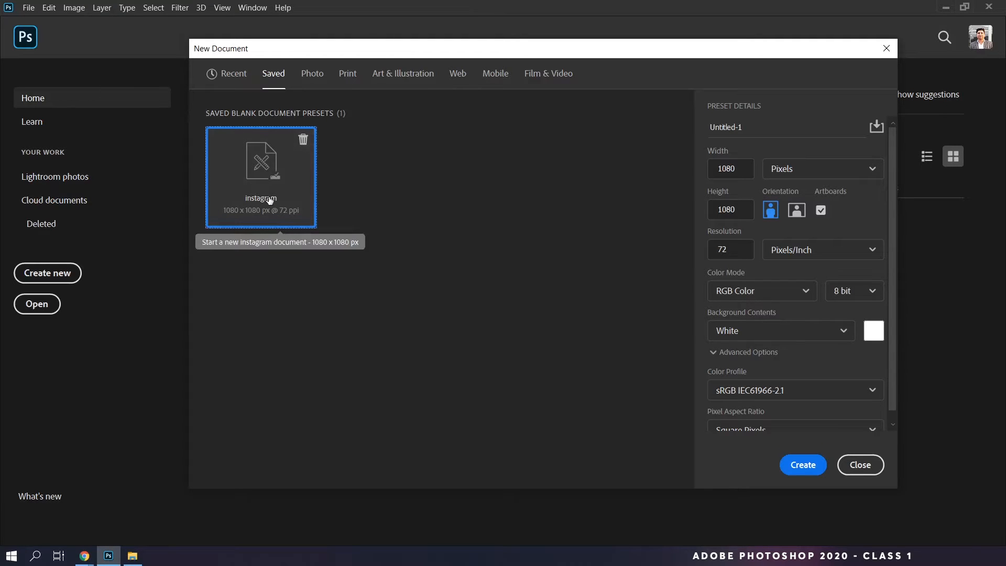
Step: Examine the blank document presets for Photo, Print, Art & Illustration, Web, Mobile, and Film & Video
left_click(311, 76)
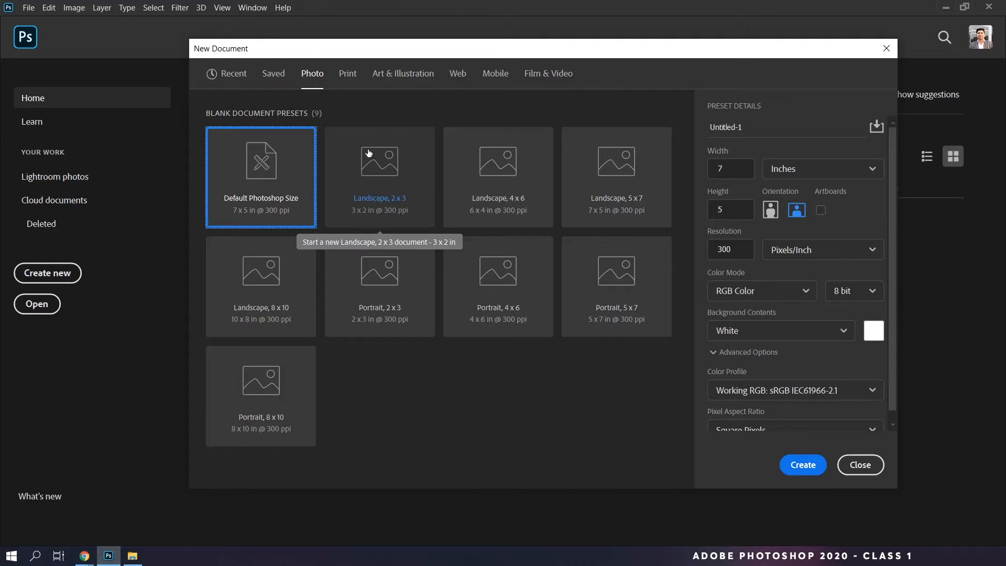
left_click(350, 74)
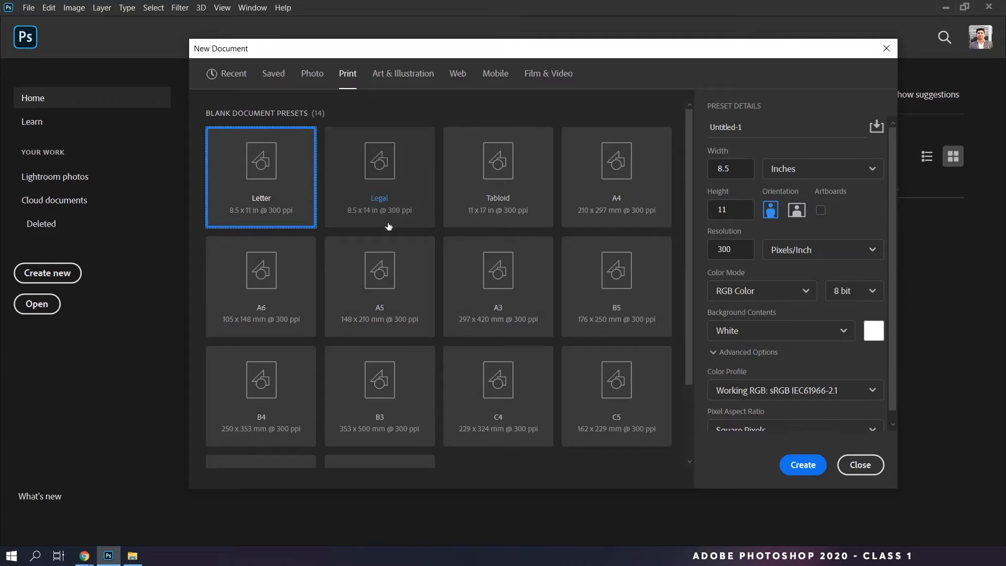
left_click(405, 78)
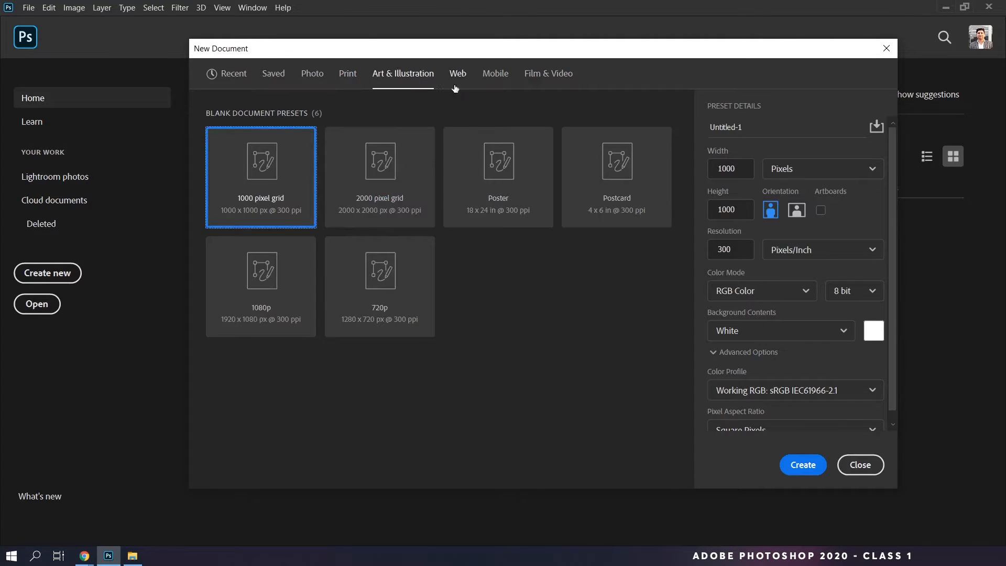
left_click(460, 76)
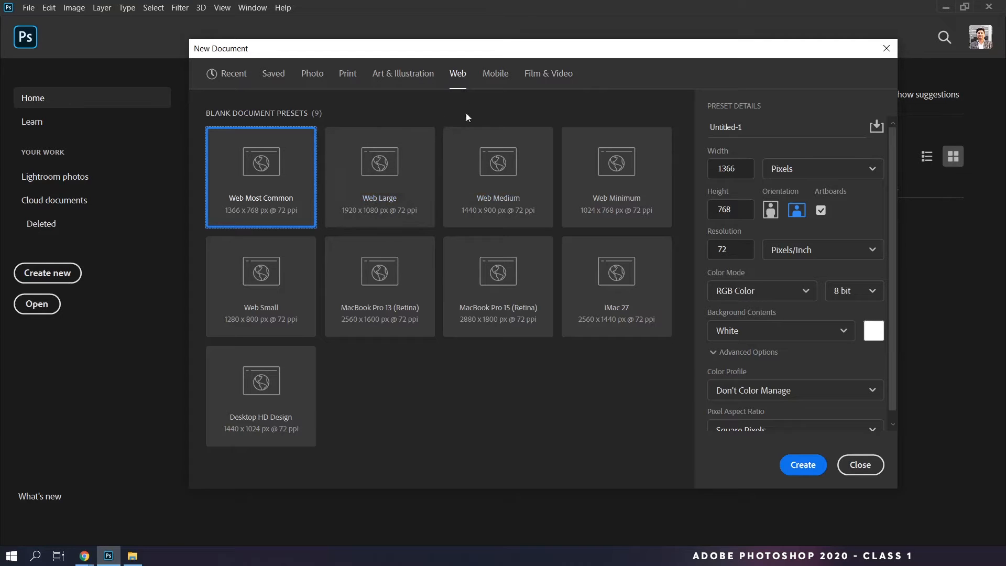
left_click(496, 76)
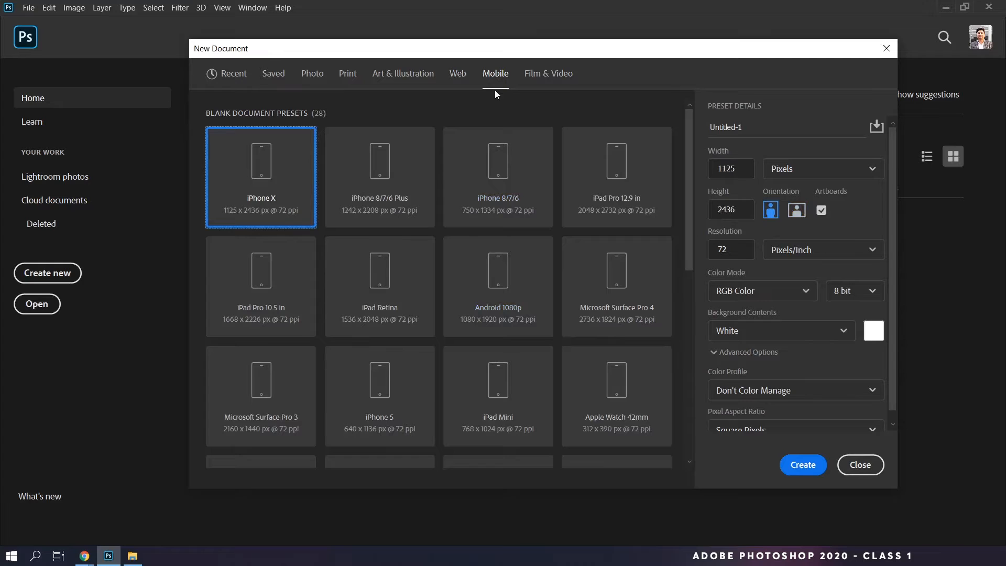
left_click(549, 75)
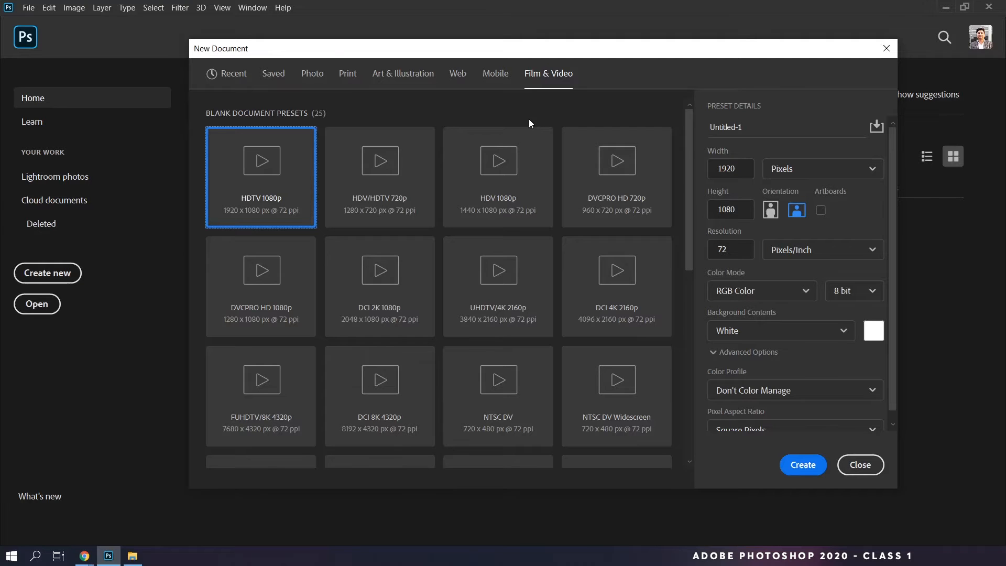
scroll(516, 294, "down", 5)
scroll(512, 292, "up", 5)
Step: Return to the recent presets and set the new document's size to 851 pixels wide by 315 pixels high
left_click(227, 74)
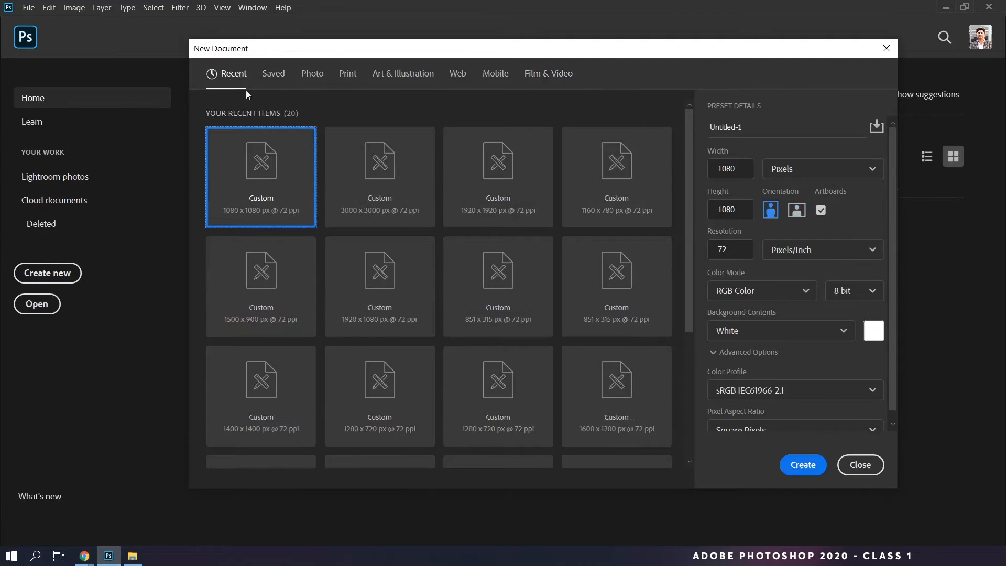
left_click(741, 170)
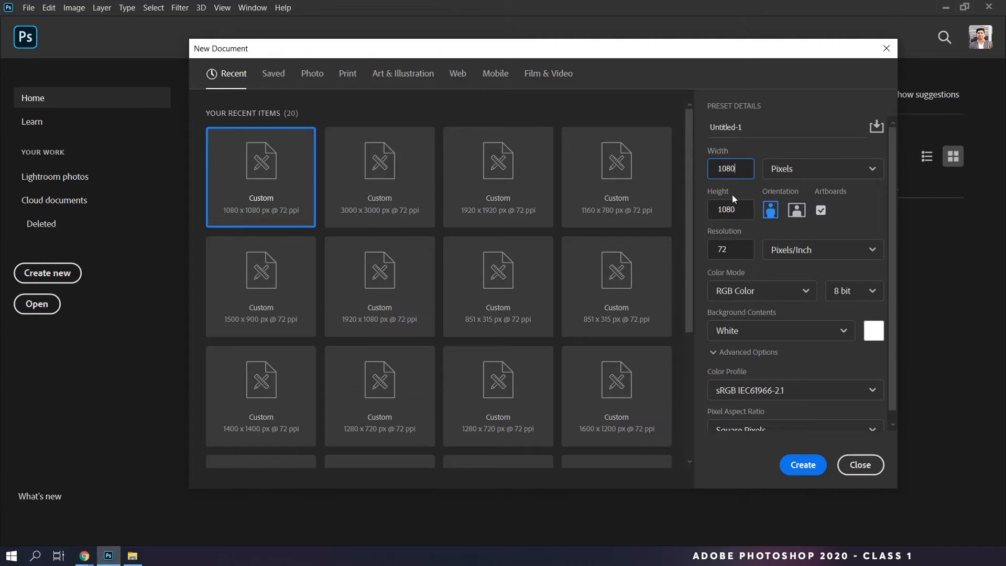
left_click(748, 148)
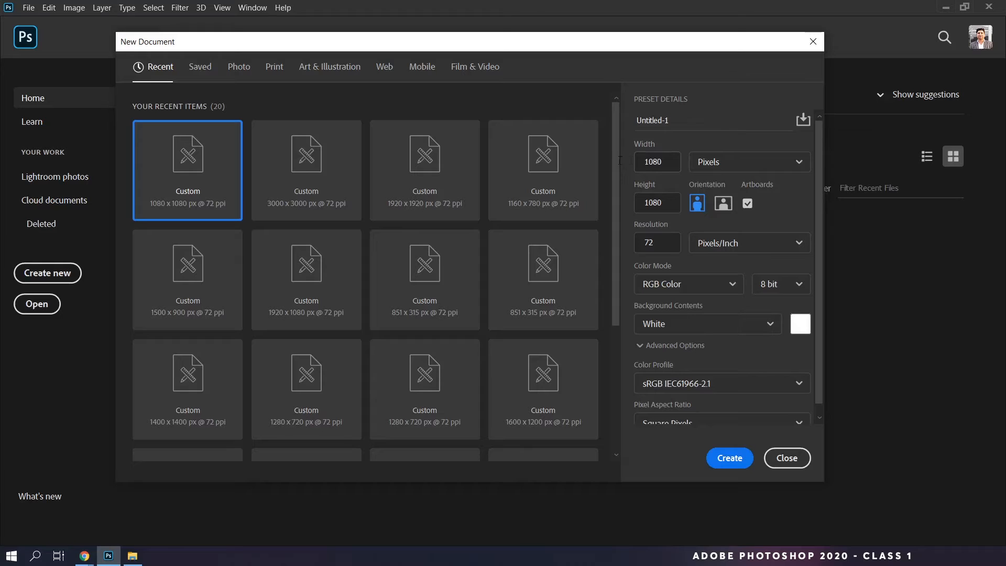
left_click(651, 161)
type("851")
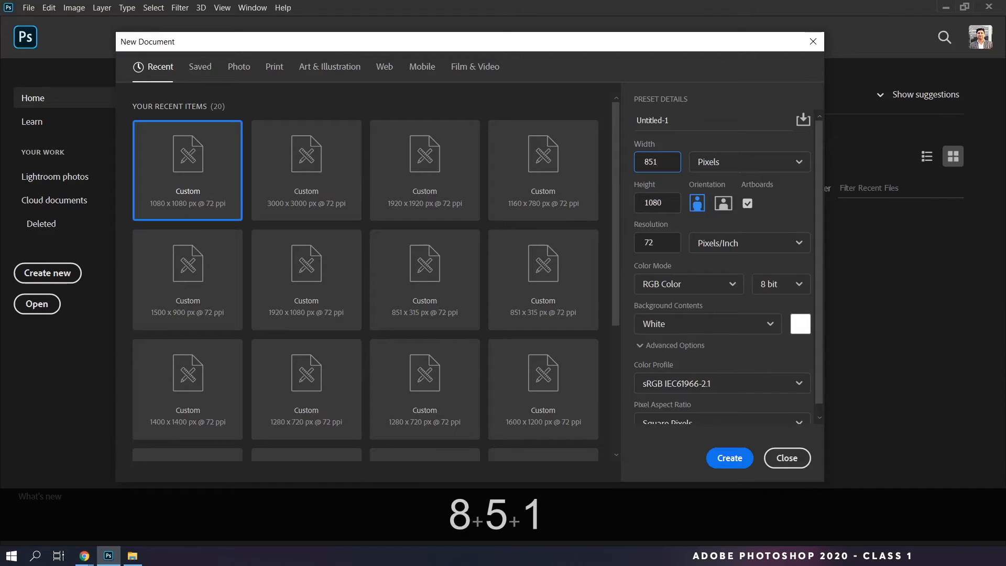
left_click(674, 200)
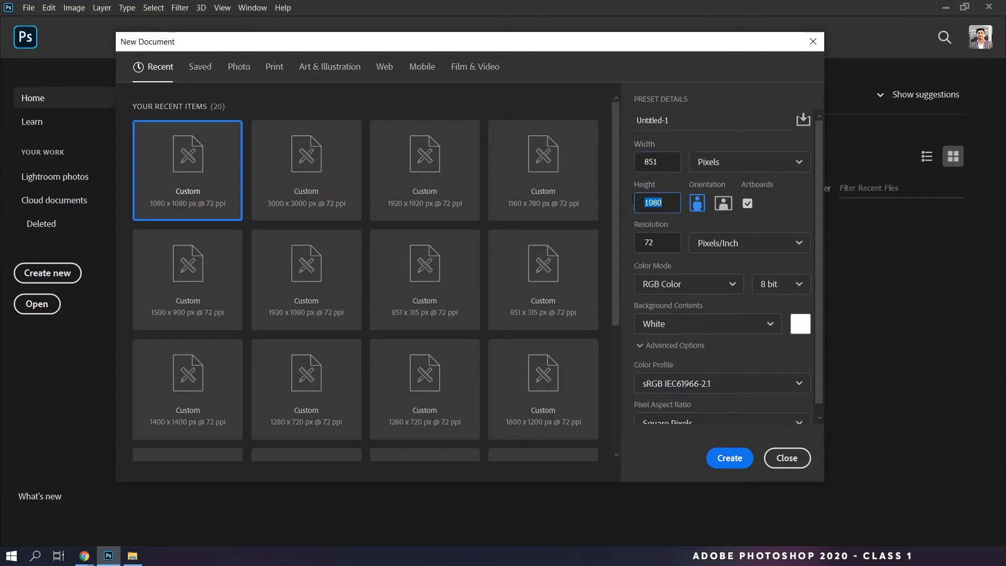
type("315")
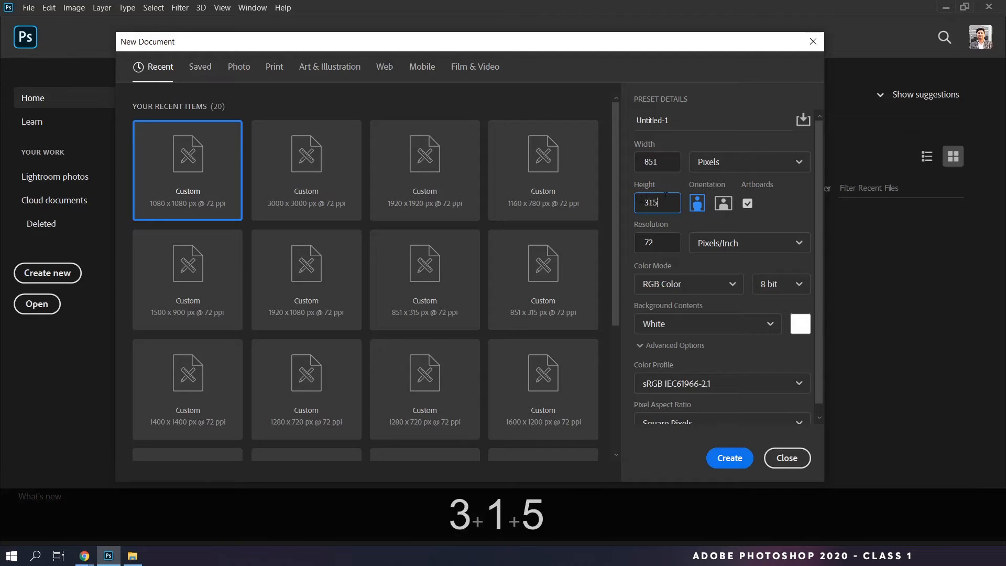
Step: Switch the new document's orientation to portrait and back to landscape
left_click(724, 159)
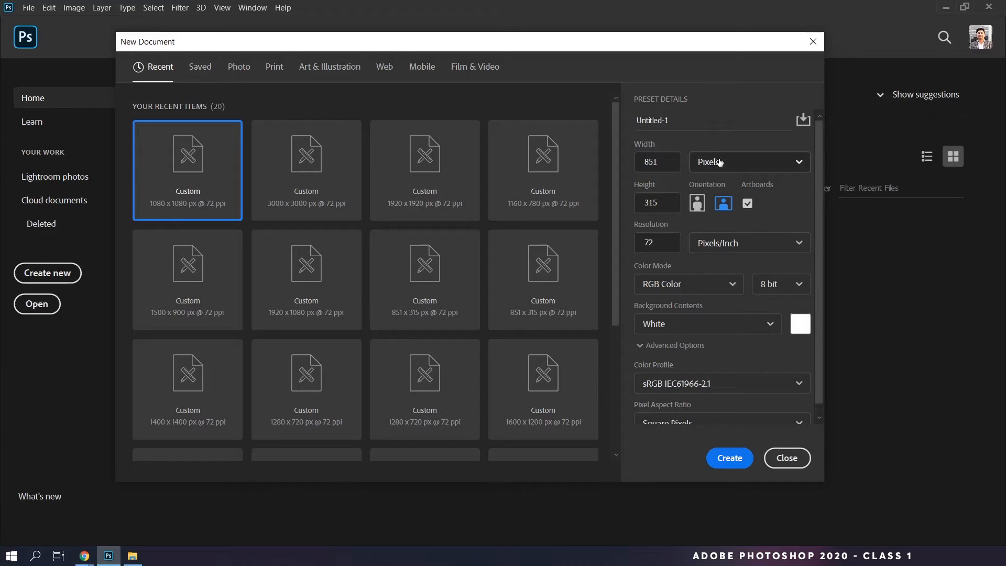
left_click(696, 204)
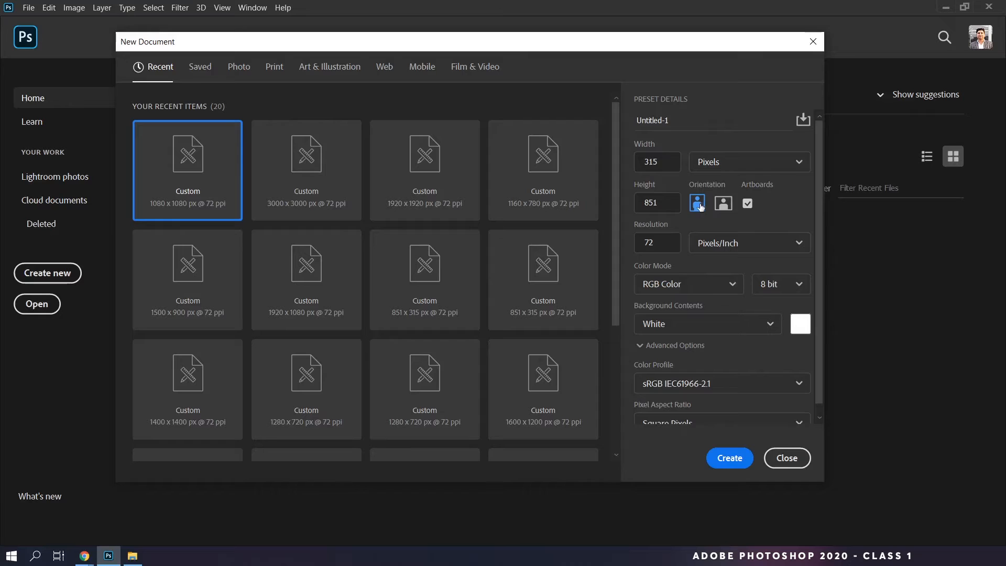
left_click_drag(663, 162, 639, 163)
left_click(665, 205)
left_click(722, 209)
Step: Turn off artboards for the new document and review its resolution setting
left_click(748, 204)
left_click(673, 242)
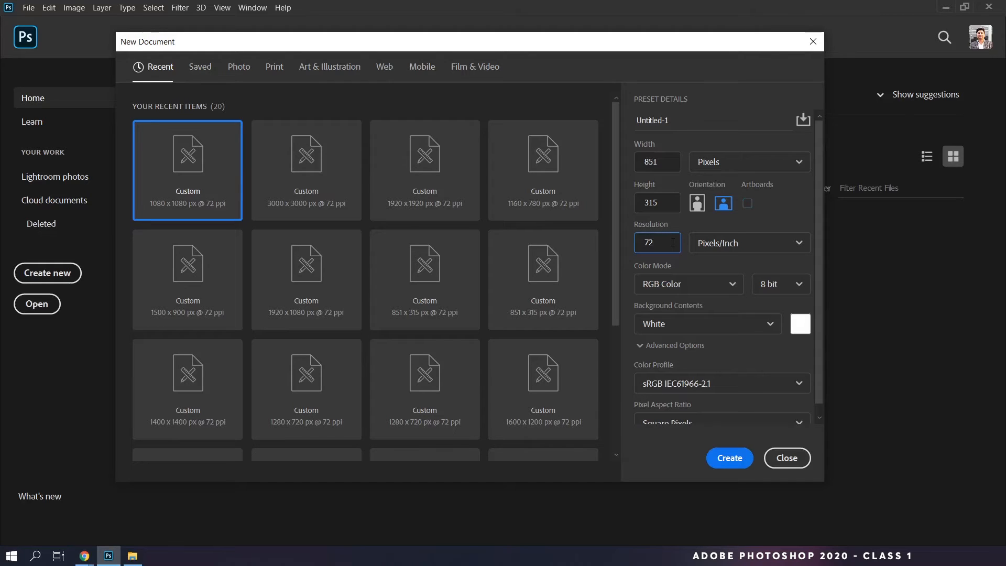
left_click_drag(673, 242, 636, 242)
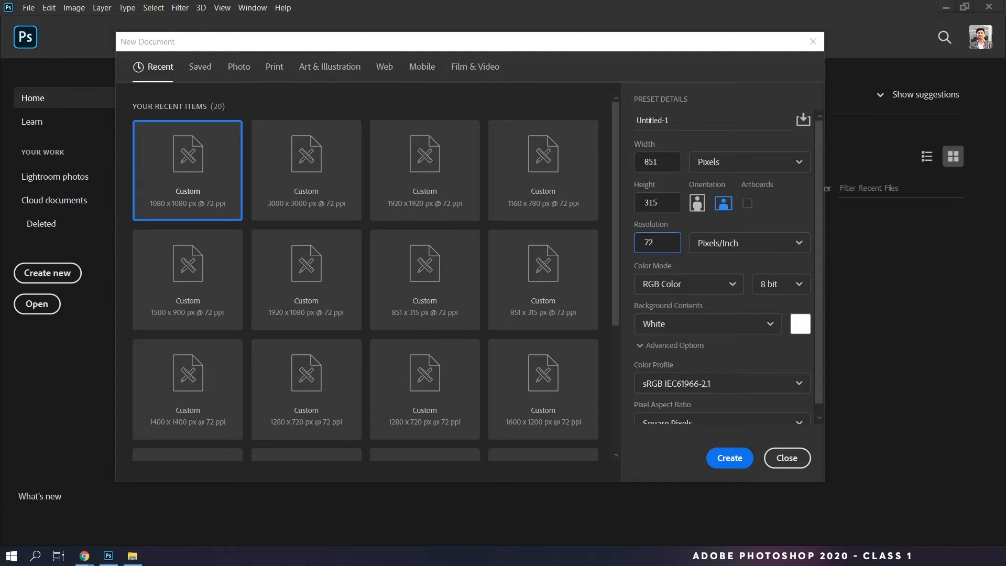
left_click(732, 259)
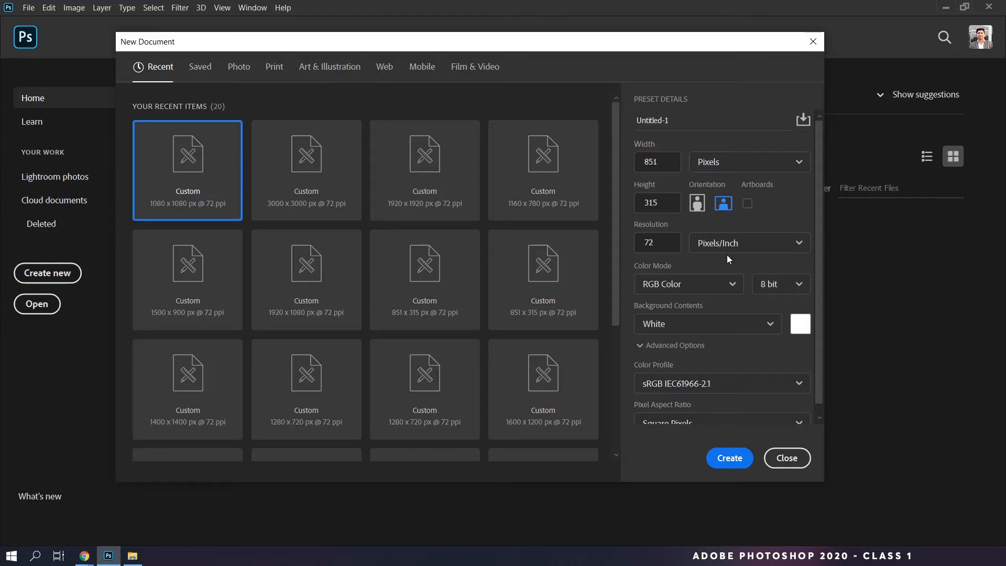
Step: Set the new document's color mode to CMYK Color
left_click(699, 286)
left_click(697, 284)
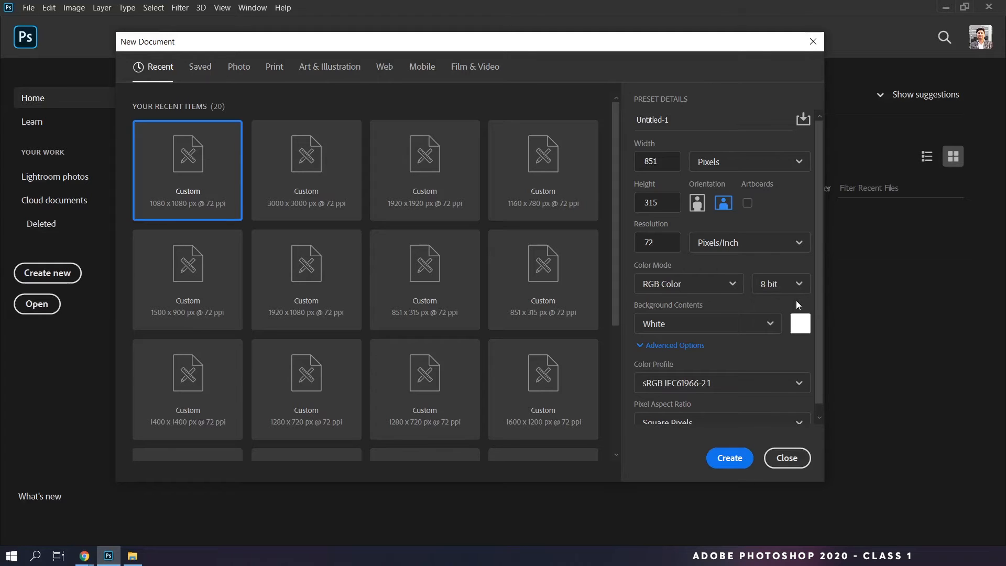
left_click(676, 284)
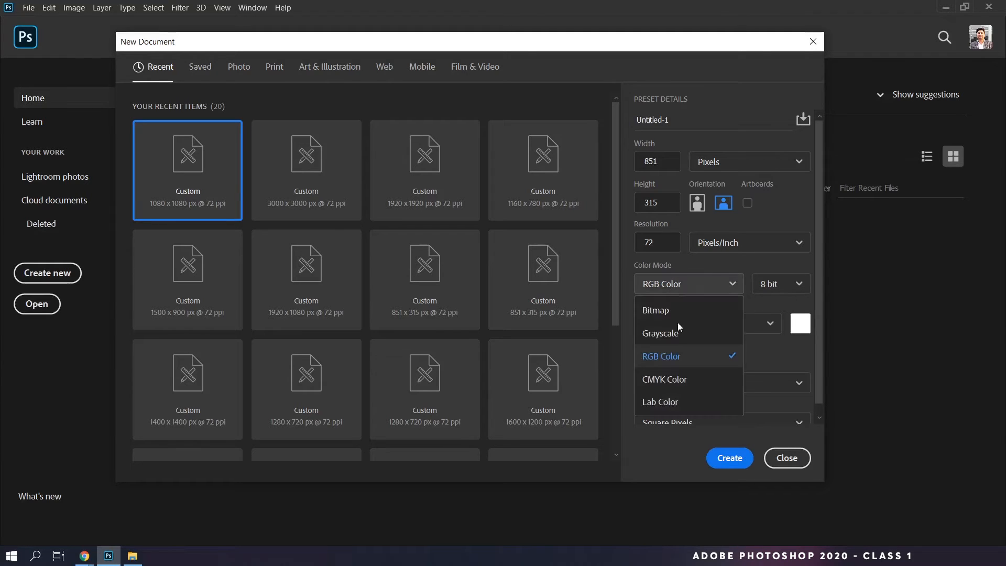
left_click(664, 386)
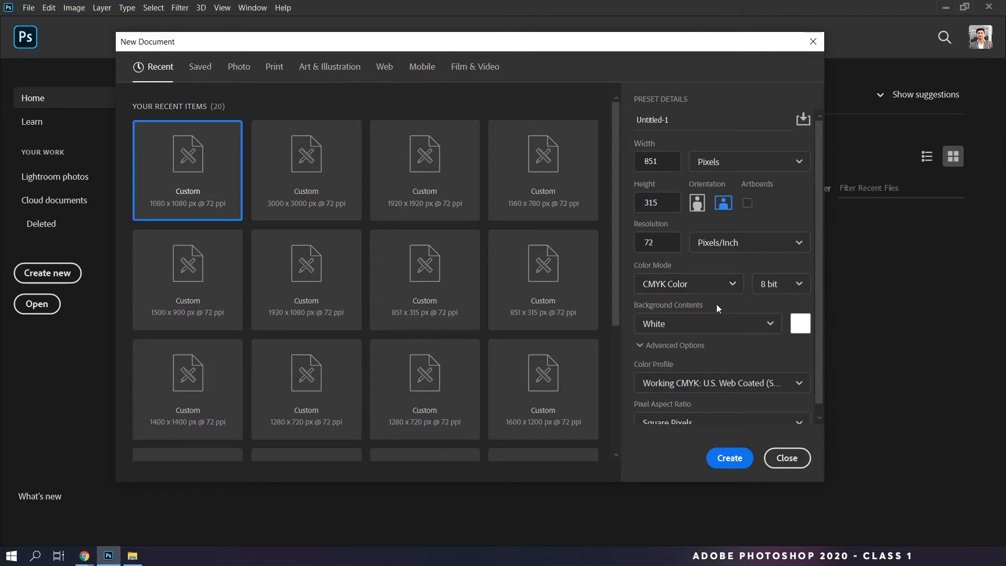
Step: Set the color mode to RGB Color and create the document
left_click(675, 285)
left_click(674, 356)
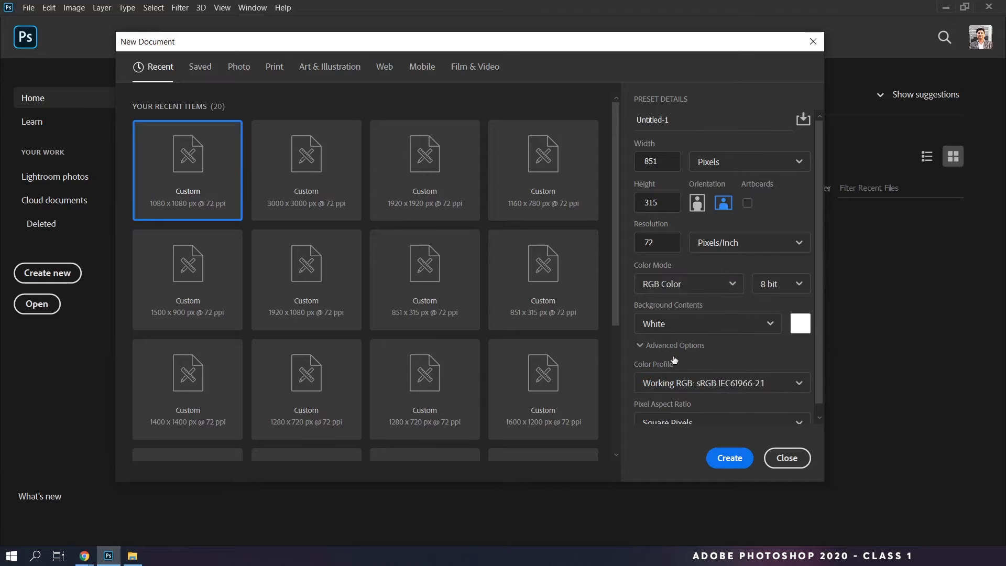
left_click(732, 459)
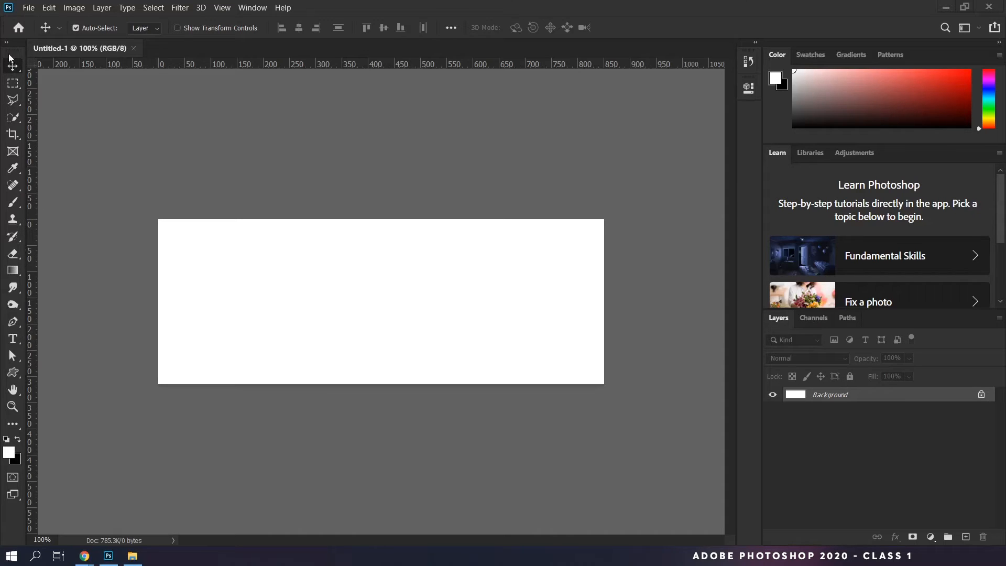
Step: Move the toolbar across the workspace and dock it beside the panel column
left_click_drag(14, 53, 725, 77)
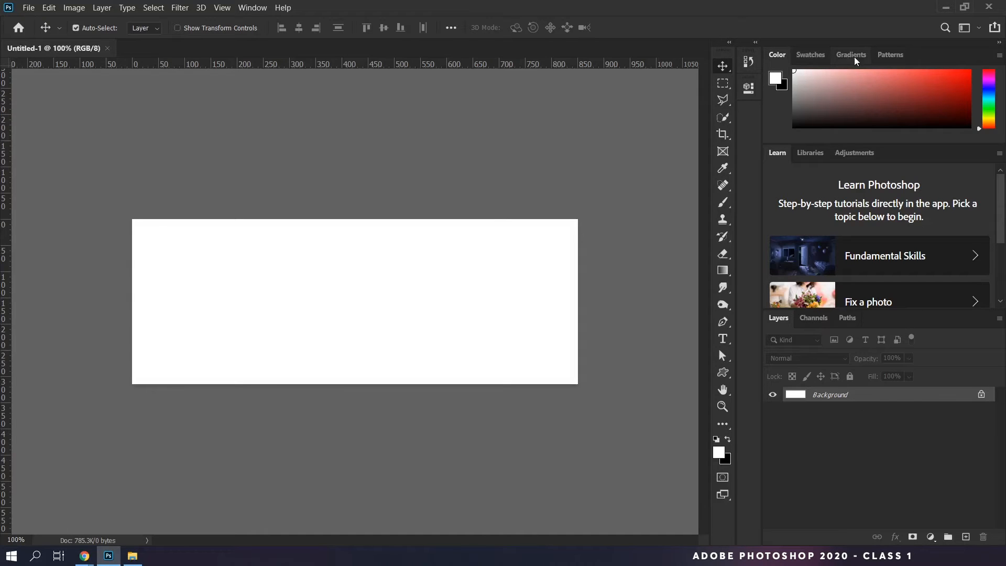
Step: Look through the Patterns, Gradients, Swatches and Color panels, as well as Channels, Paths and Layers
left_click(889, 61)
left_click(852, 57)
left_click(811, 55)
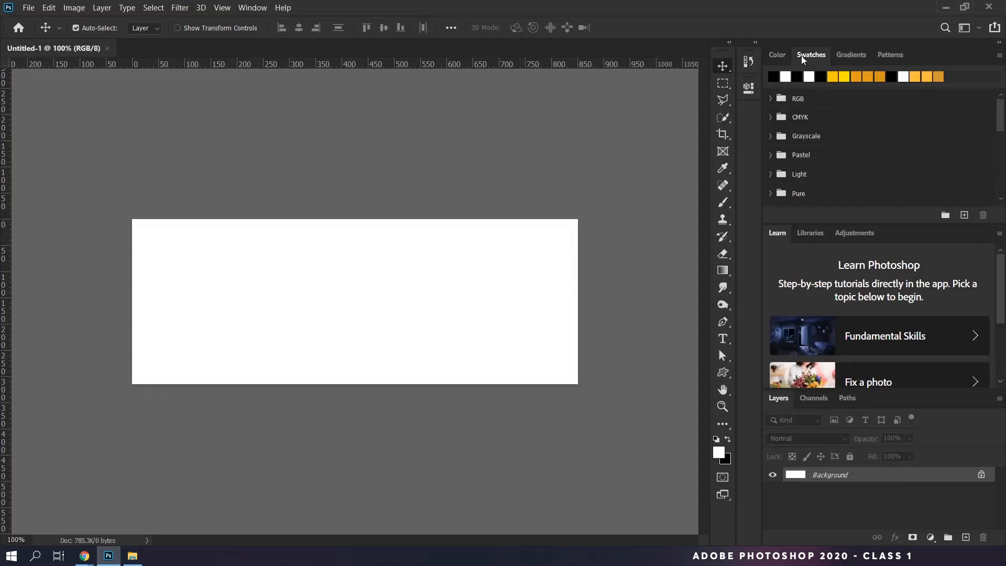
left_click(777, 55)
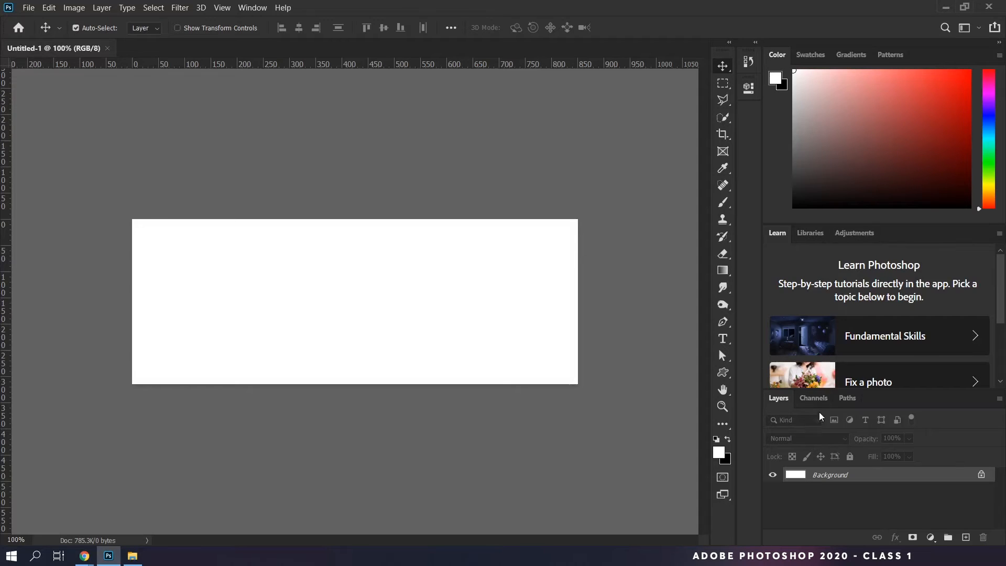
left_click(815, 399)
left_click(848, 399)
left_click(779, 398)
Step: Detach the Color panel from its group over the canvas and close it
left_click_drag(781, 58, 291, 145)
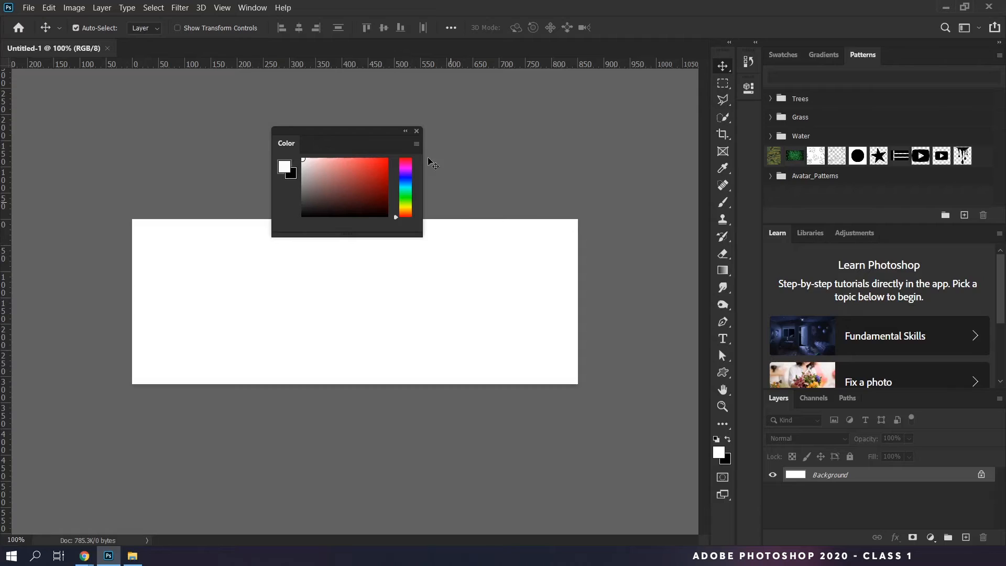
left_click(418, 131)
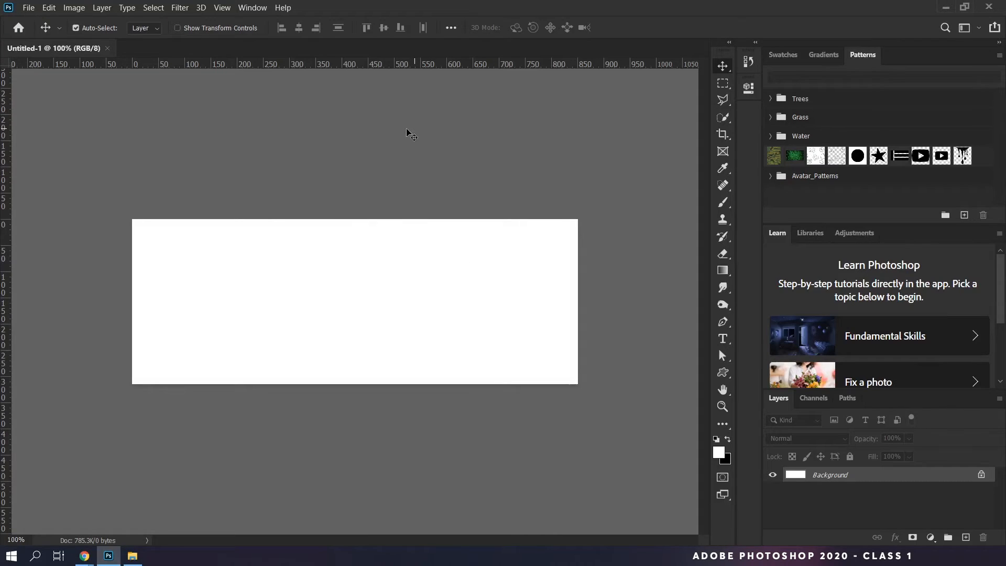
Step: Reopen the Color panel and dock it in the group with Swatches, Gradients and Patterns
left_click(250, 9)
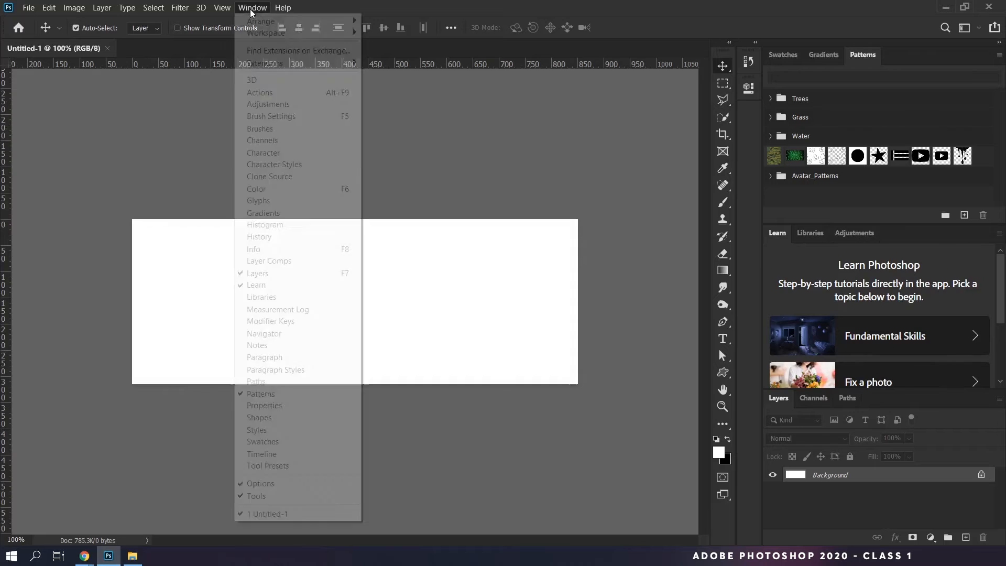
left_click(250, 9)
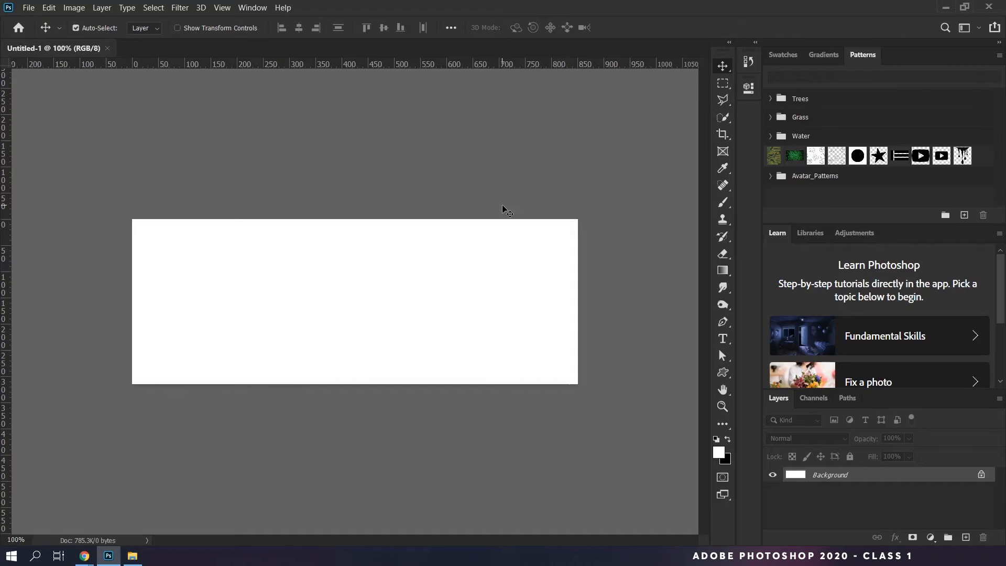
left_click(252, 8)
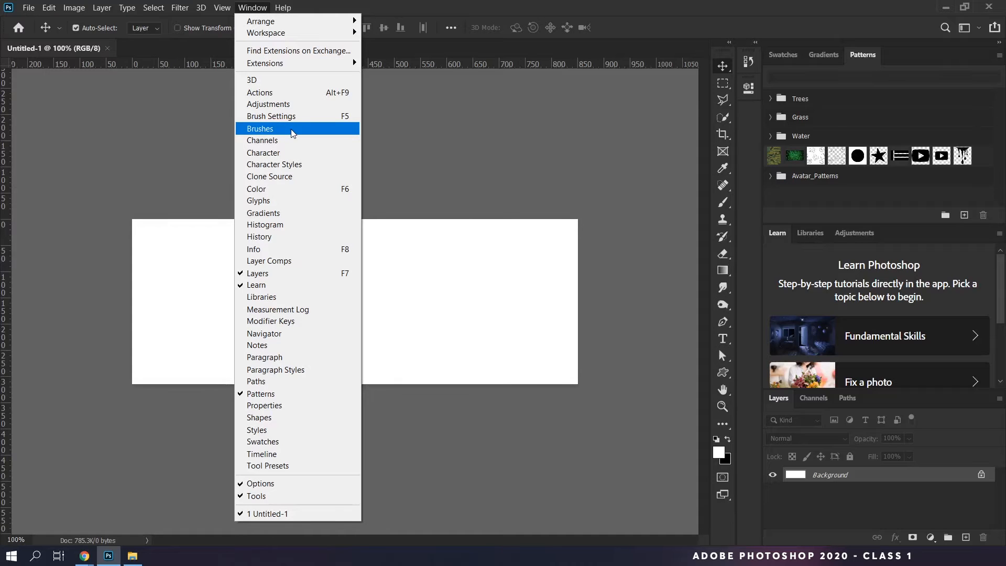
left_click(262, 192)
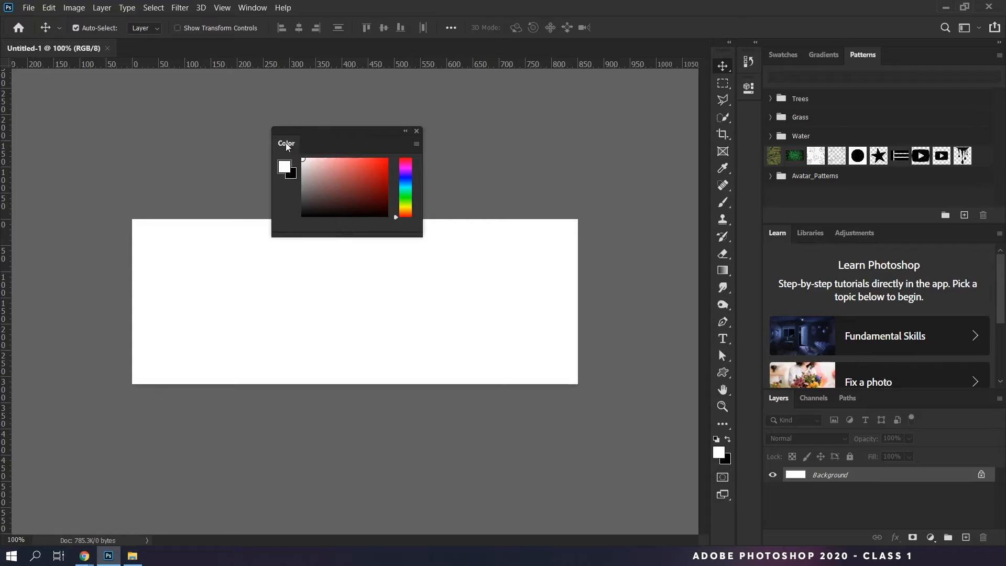
left_click_drag(286, 145, 438, 163)
left_click_drag(803, 119, 894, 56)
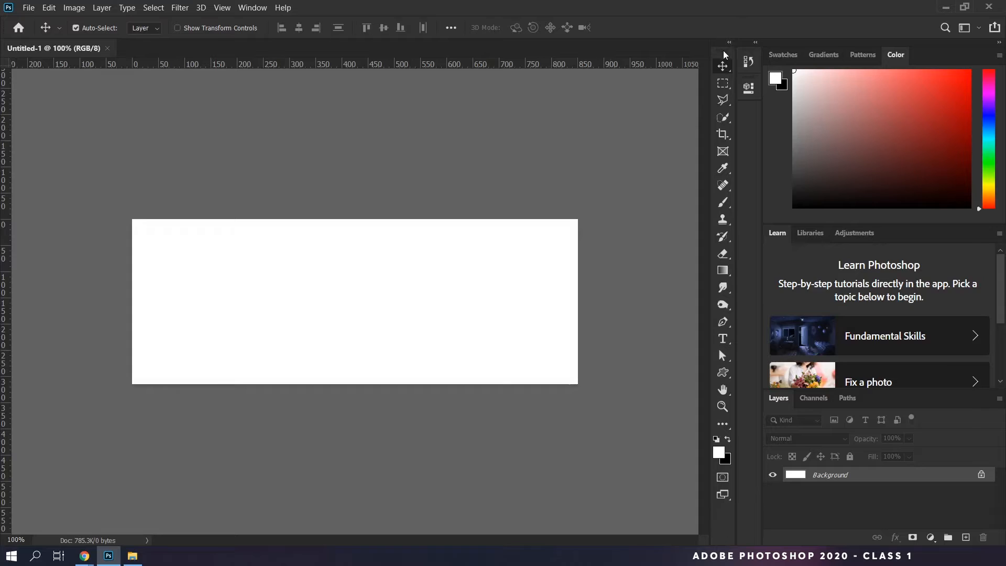
Step: Reset the Essentials workspace to its default panel and toolbar layout
left_click(252, 8)
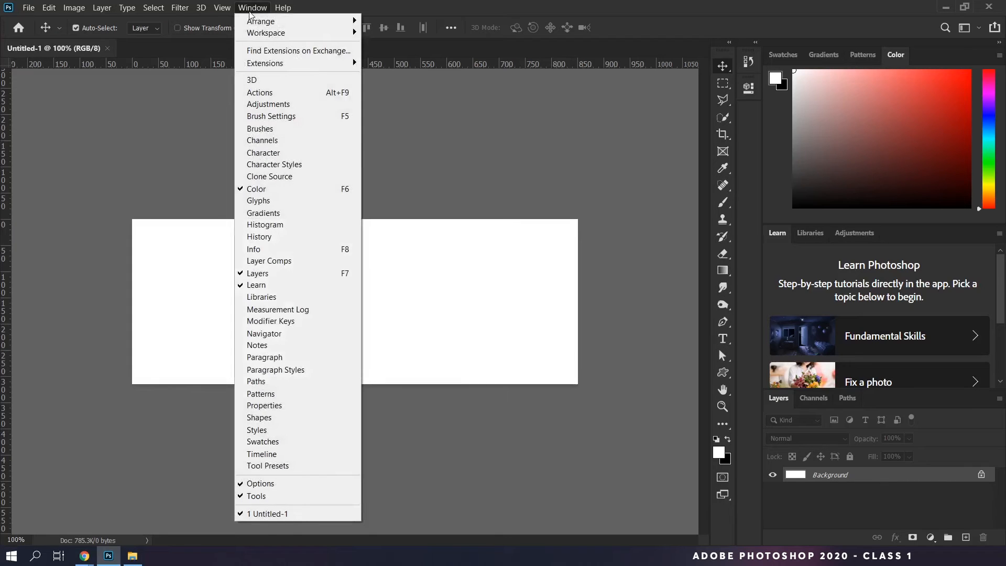
mouse_move(292, 34)
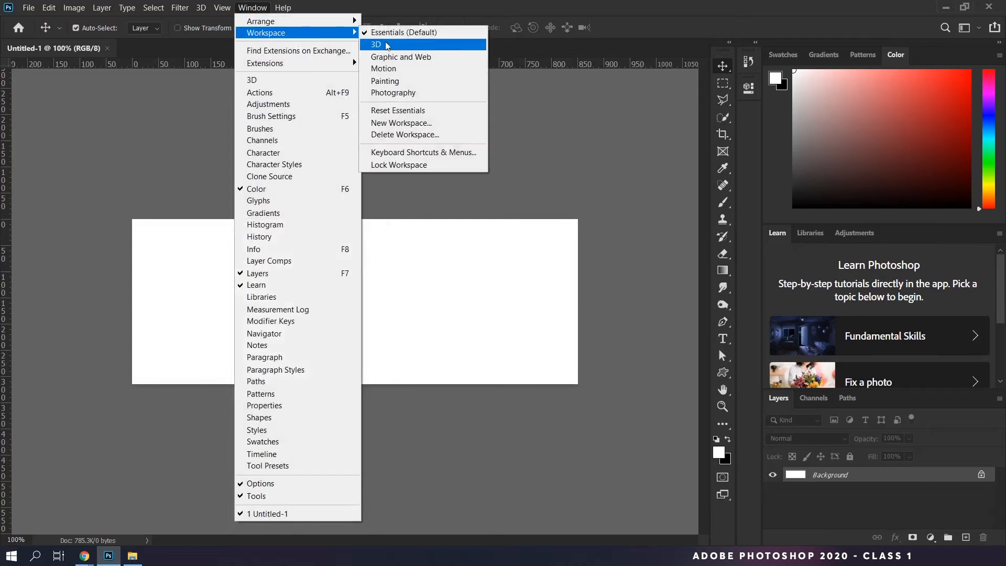
left_click(434, 111)
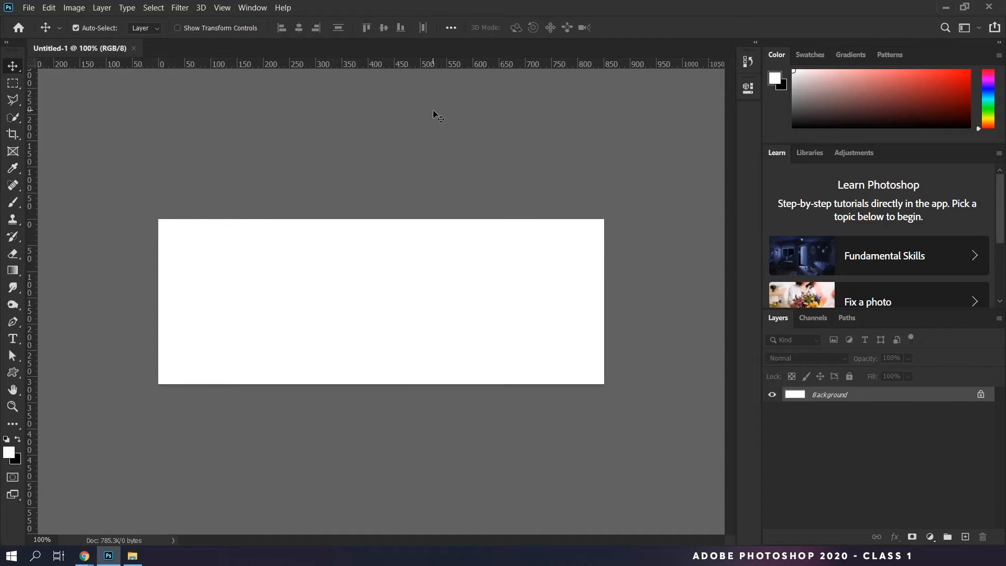
Step: Switch to the Graphic and Web workspace and return to Essentials (Default)
left_click(251, 9)
mouse_move(282, 33)
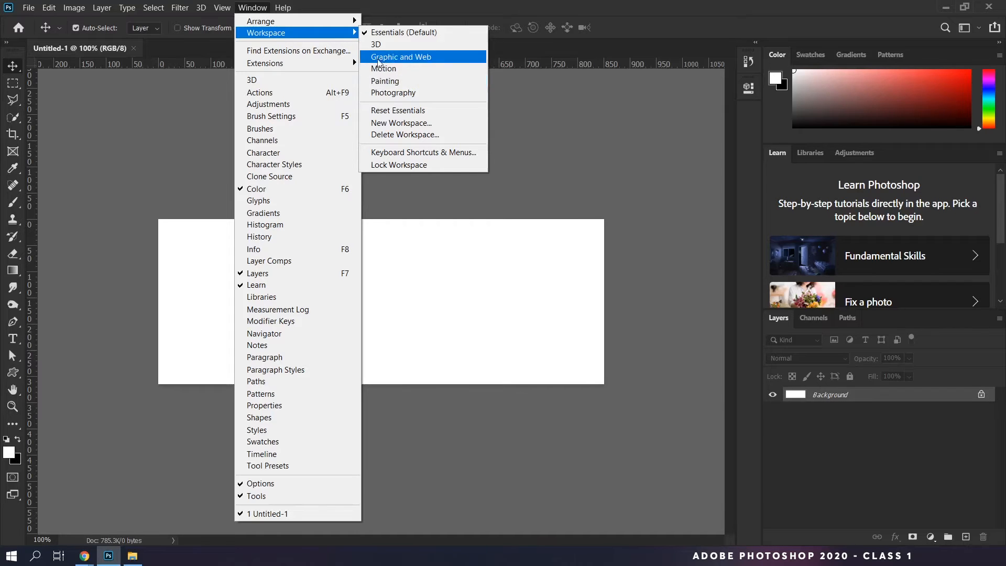
left_click(406, 58)
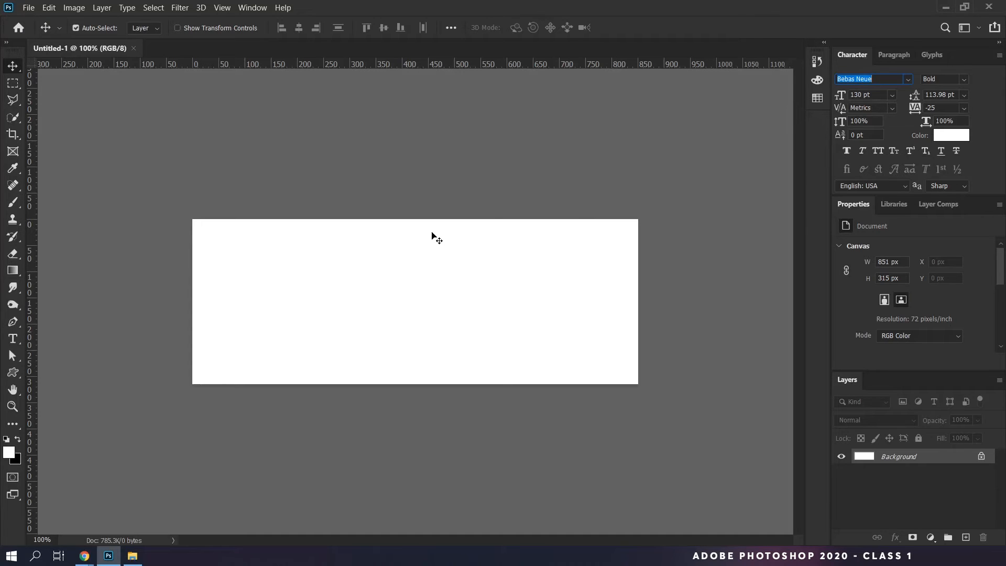
left_click(252, 7)
left_click(256, 7)
left_click(256, 7)
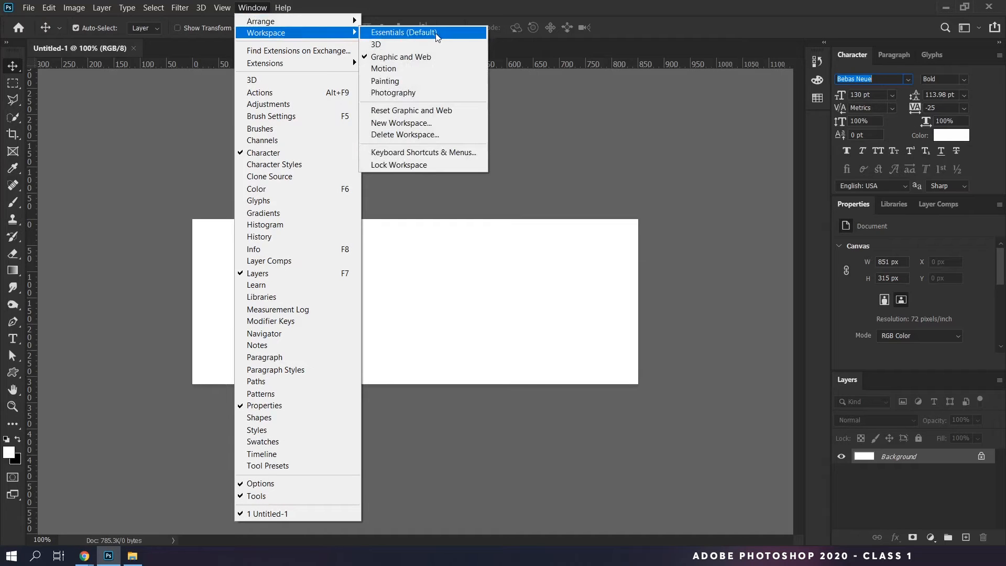
left_click(403, 33)
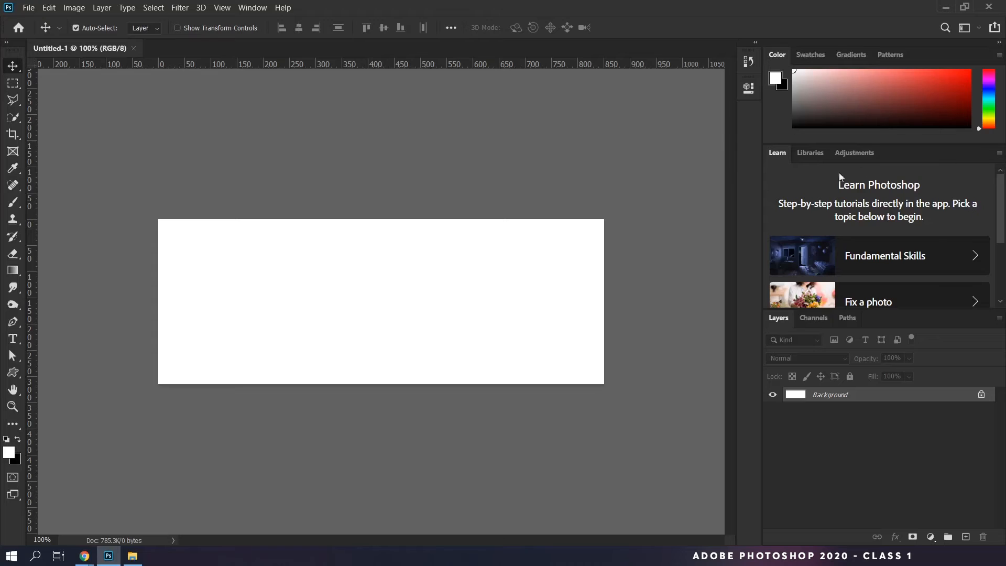
Step: Close the Learn panel and the tab group holding Libraries and Adjustments
left_click(1000, 155)
left_click(959, 161)
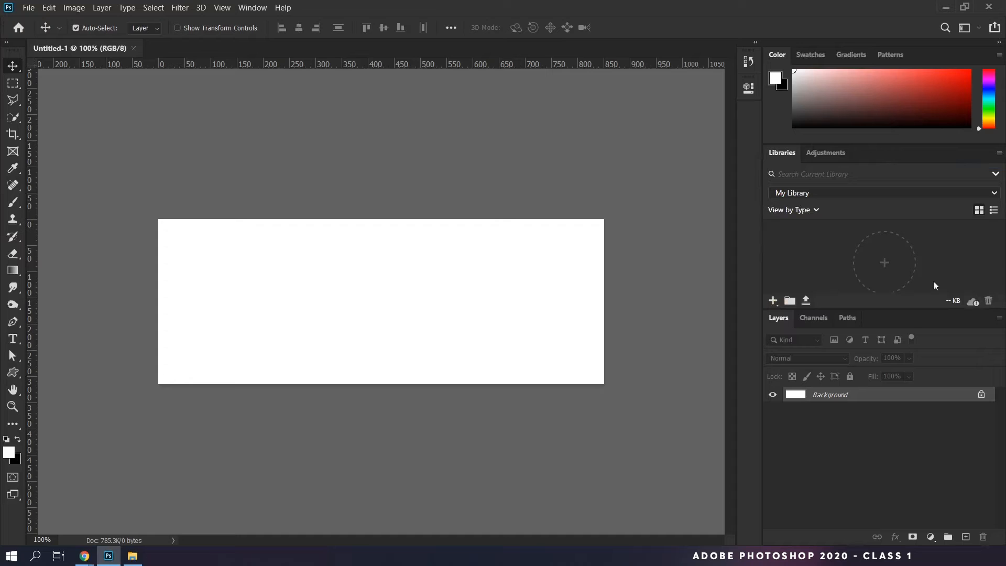
left_click(999, 153)
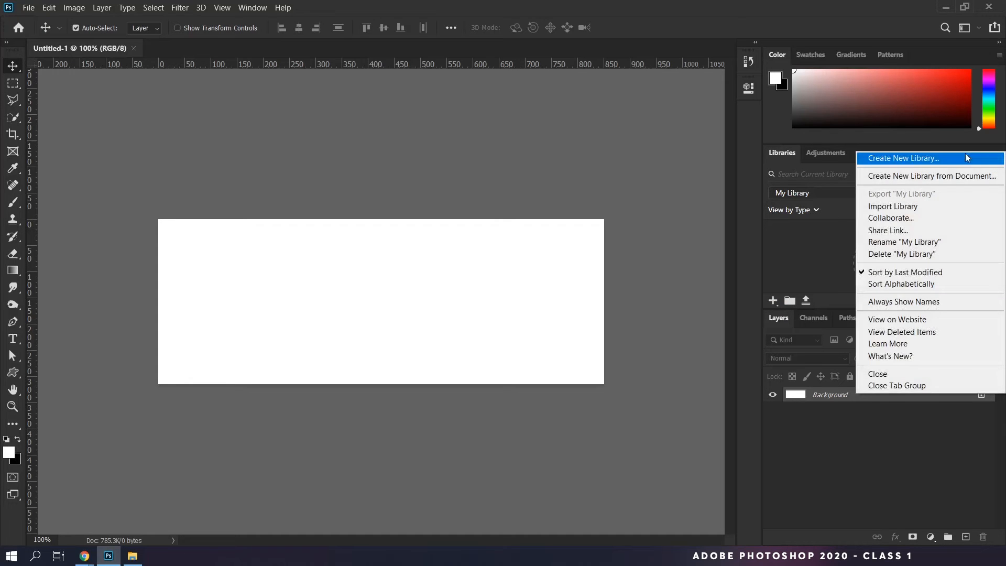
left_click(918, 385)
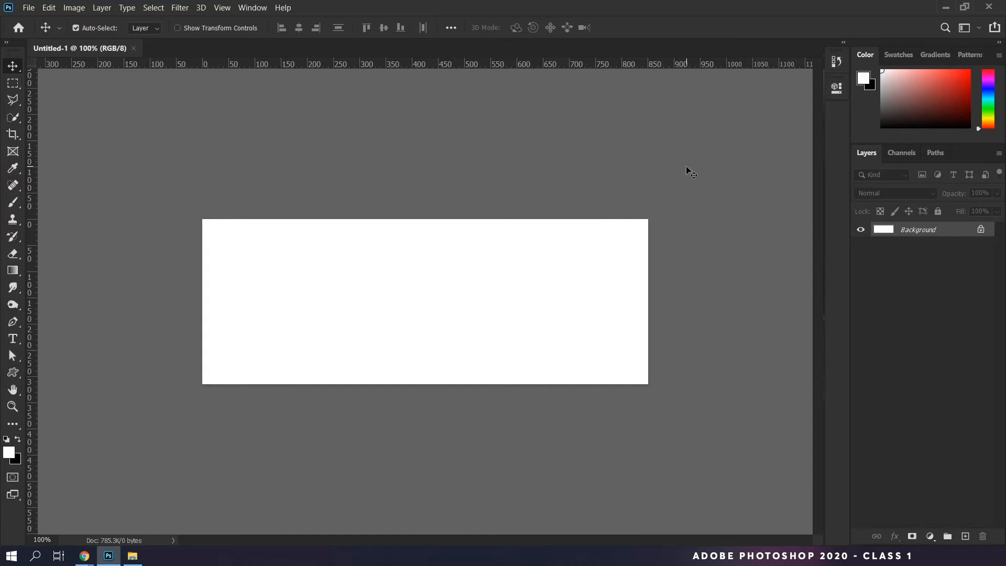
Step: Look through the Swatches, Gradients and Patterns panels and return to the Color panel
left_click(899, 55)
left_click(931, 56)
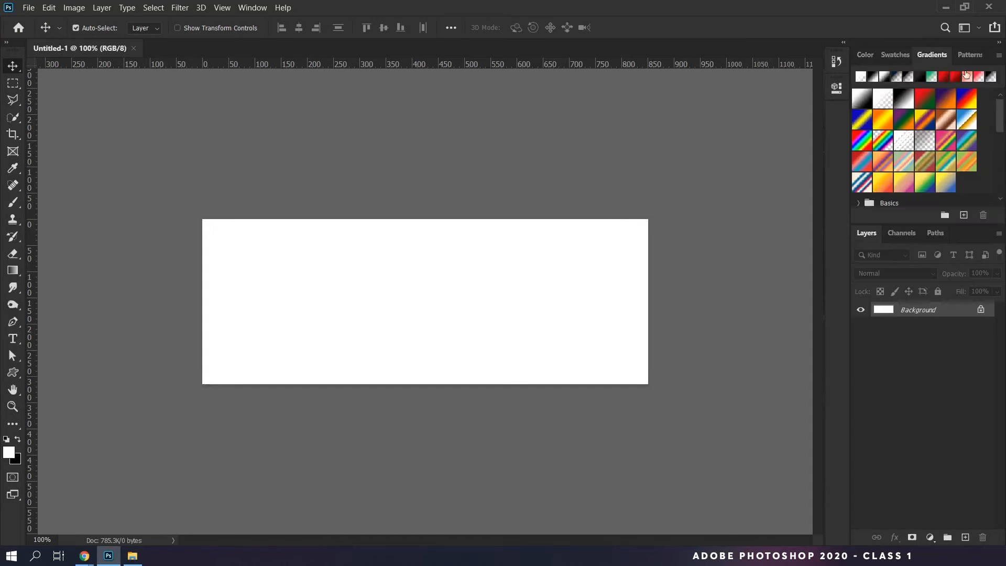
left_click(972, 55)
left_click(866, 55)
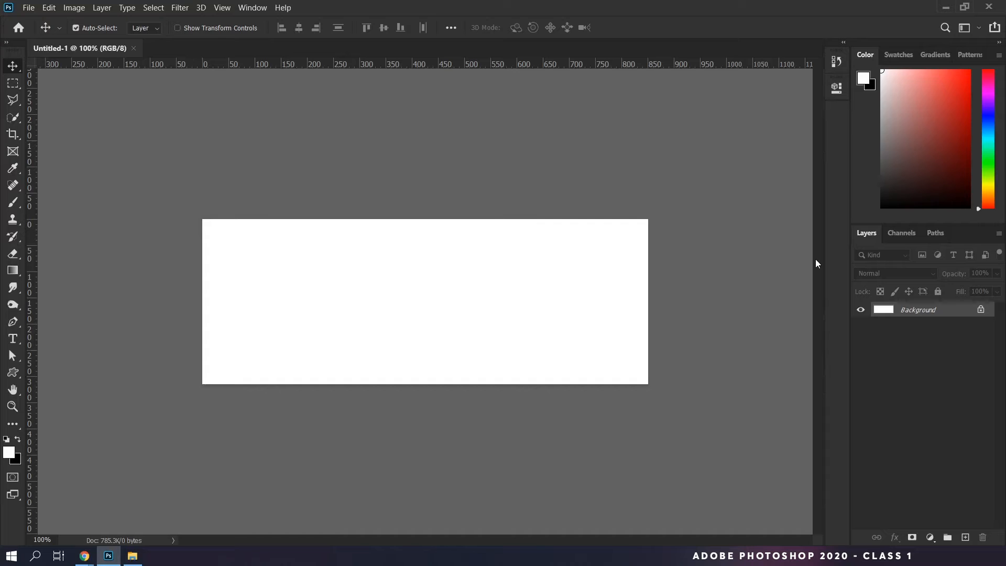
Step: Add the Character and Paragraph panels to the icon dock and collapse them
left_click(251, 9)
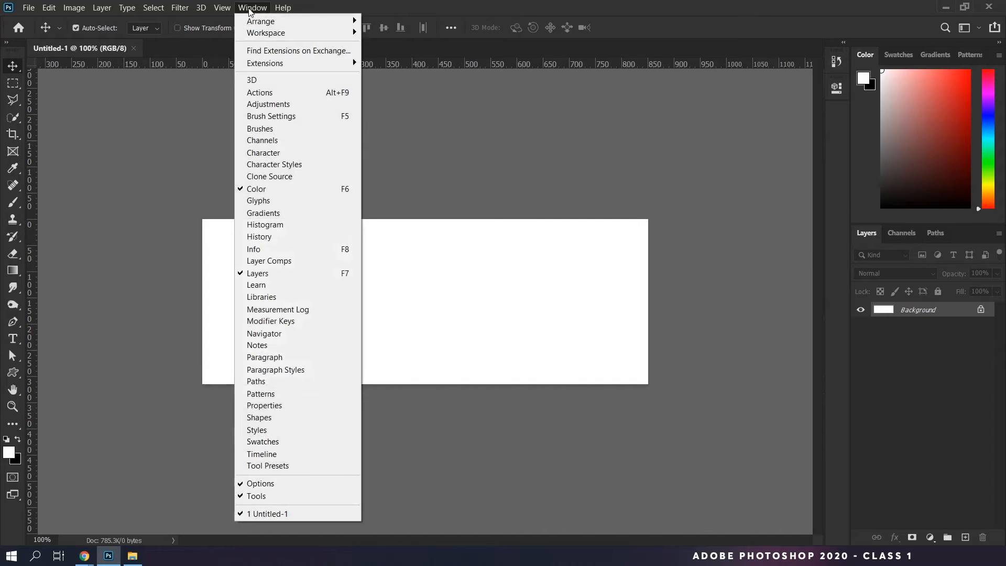
left_click(299, 155)
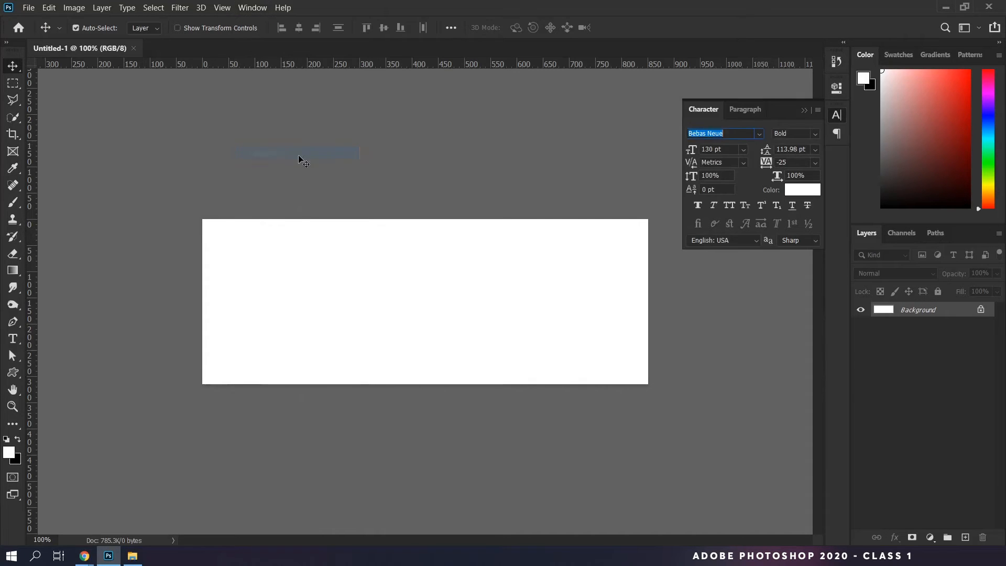
left_click(838, 115)
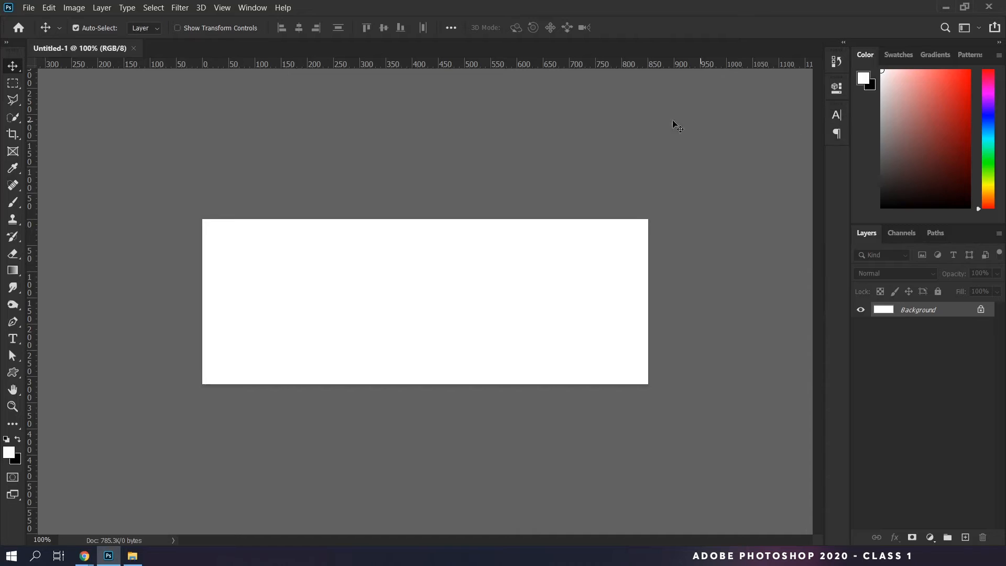
Step: Expand and collapse the Character, Paragraph and Properties panels to examine their settings
left_click(837, 115)
left_click_drag(788, 109, 840, 114)
left_click(839, 115)
left_click(838, 114)
left_click(841, 133)
left_click(841, 133)
left_click(835, 89)
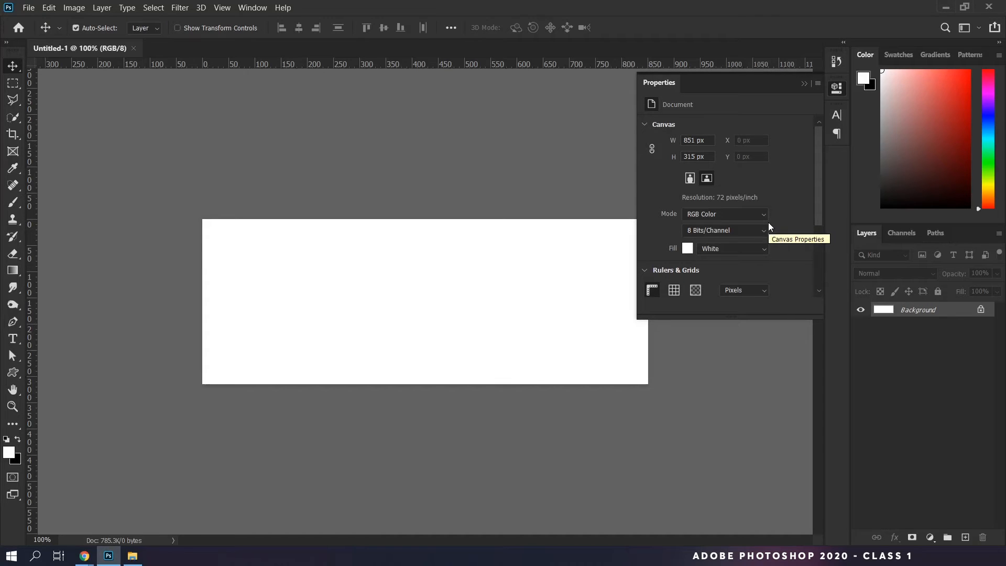
left_click(835, 89)
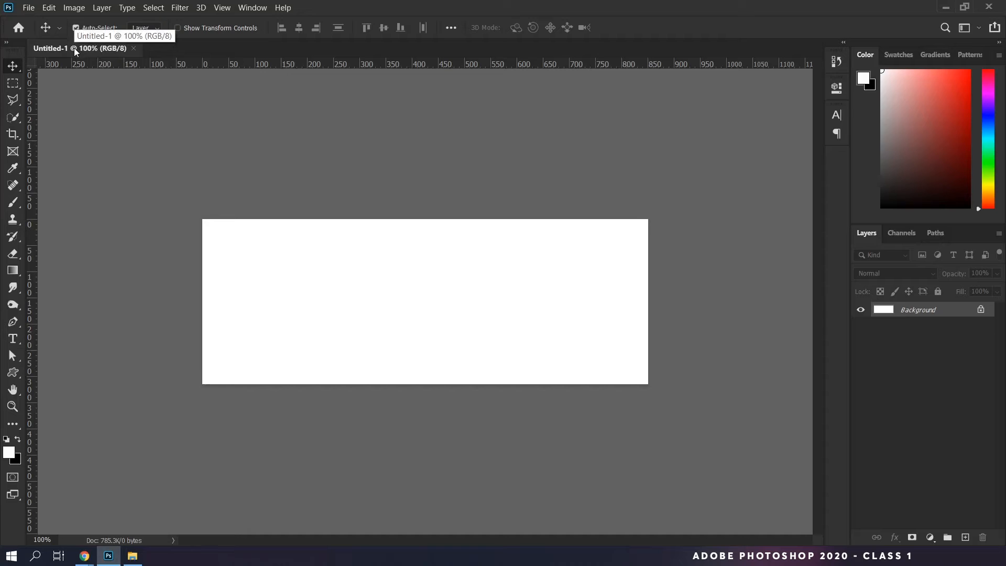
Step: Replace the open banner document with a blank square one and select the Move Tool
left_click(134, 49)
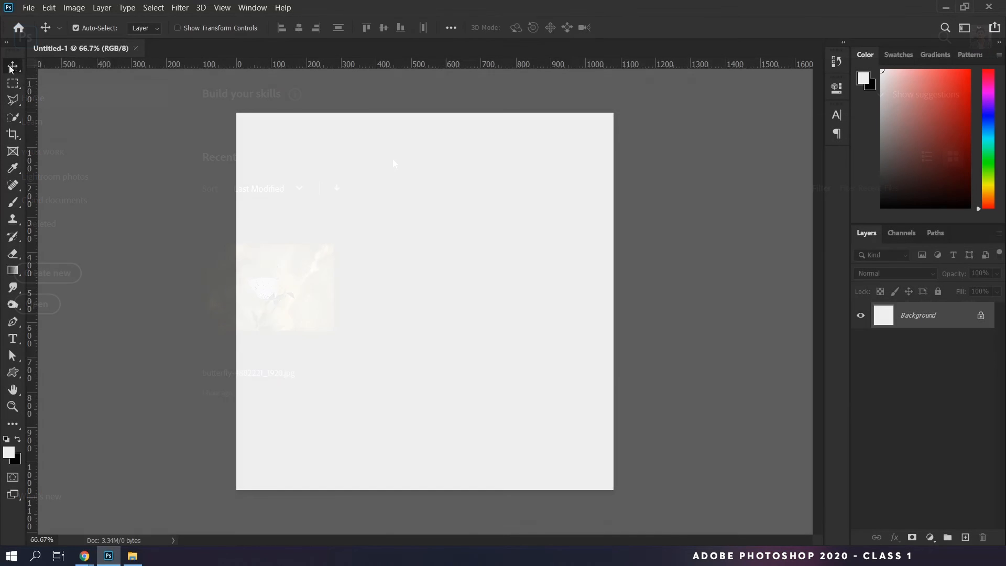
right_click(11, 66)
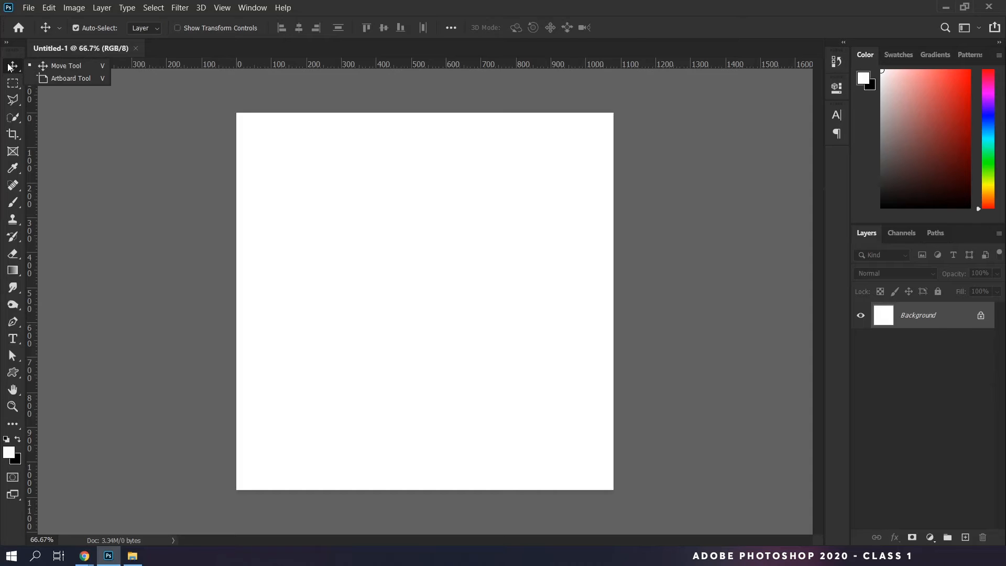
left_click(56, 69)
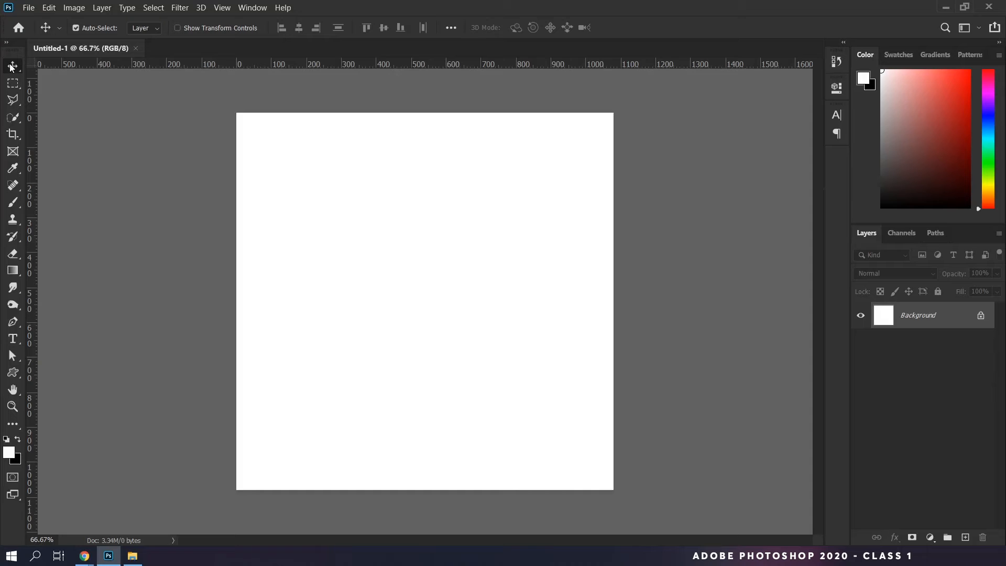
Step: Draw a rectangle shape about 456 x 467 px in the upper-left area of the canvas with the Rectangle Tool
left_click(10, 376)
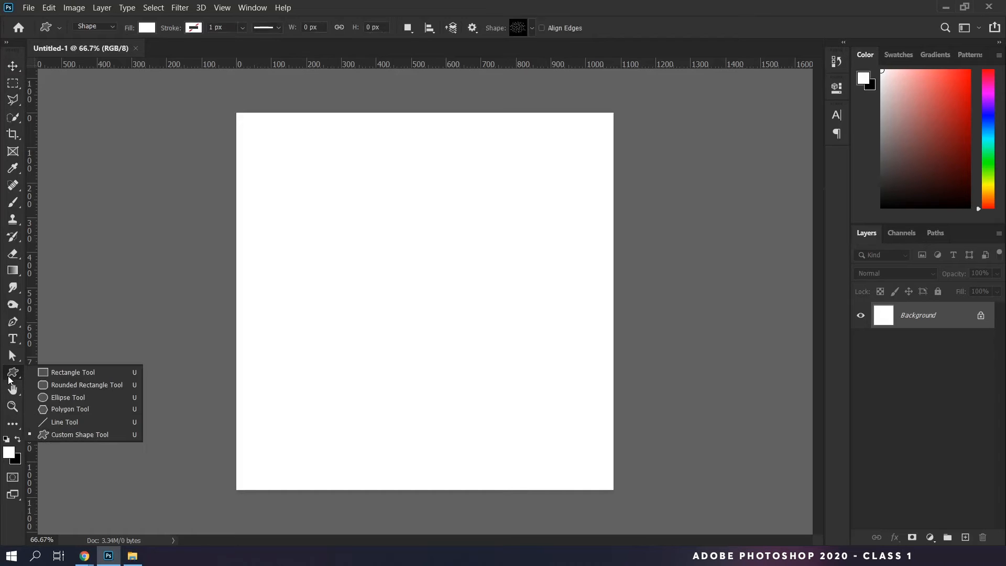
left_click(90, 373)
left_click_drag(284, 169, 443, 332)
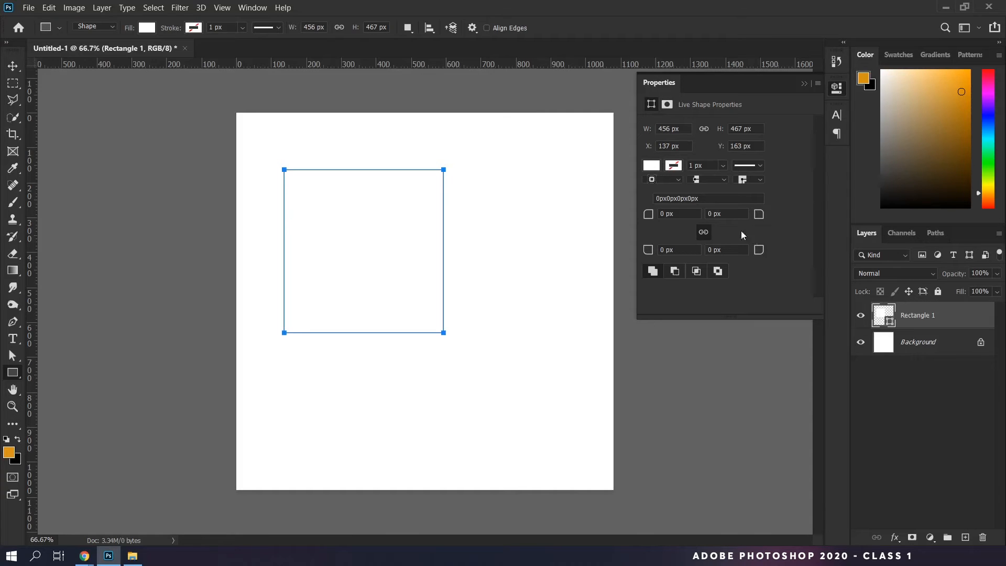
Step: Try fill colors on the rectangle: a recently used light orange, followed by green, yellow and red from the RGB swatches
left_click(652, 167)
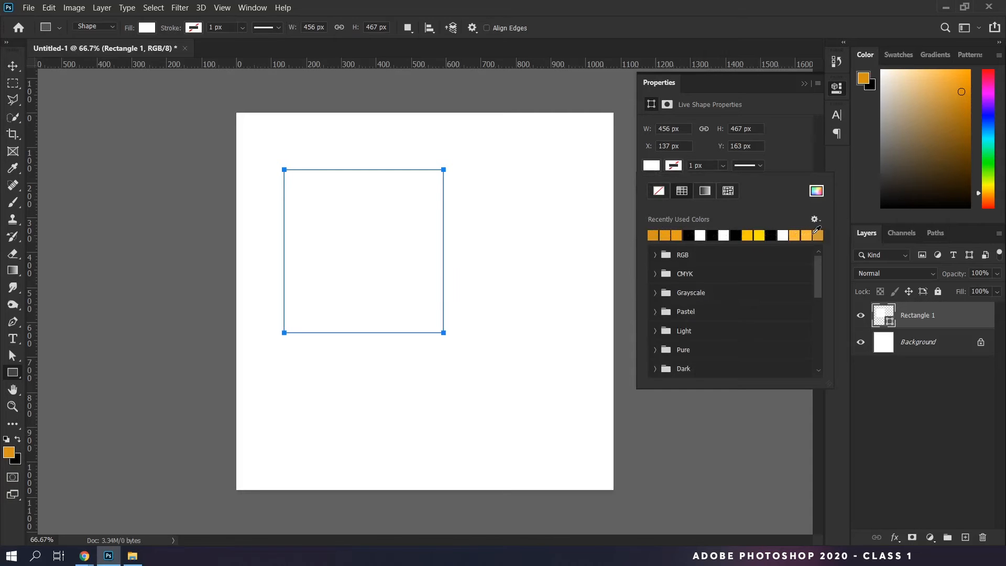
left_click(797, 234)
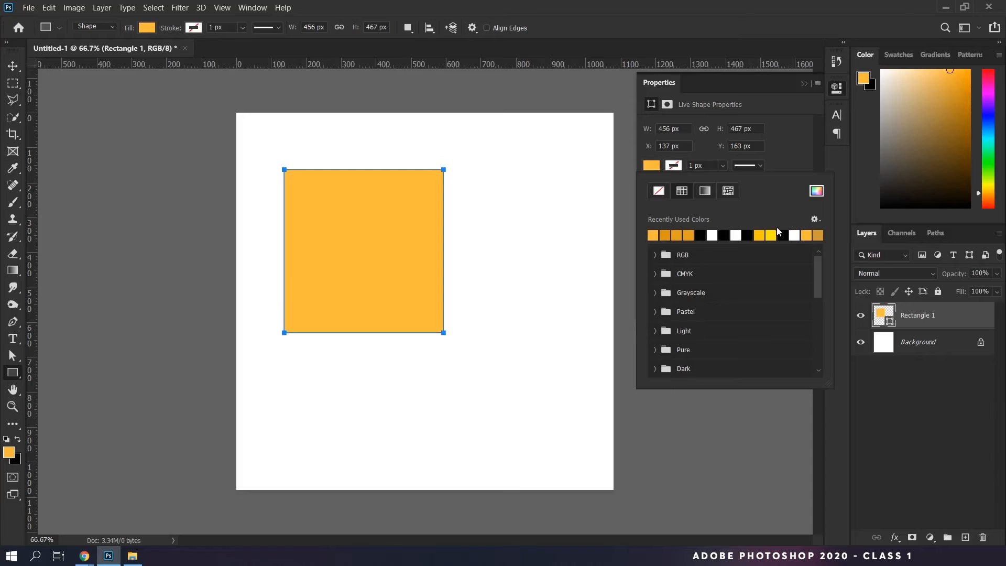
left_click(655, 255)
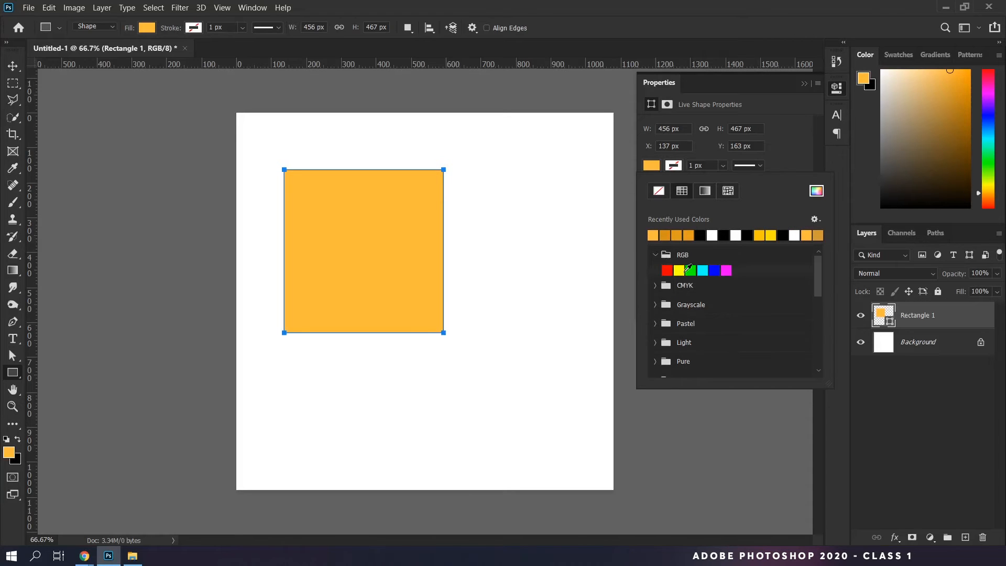
left_click(689, 271)
left_click(679, 271)
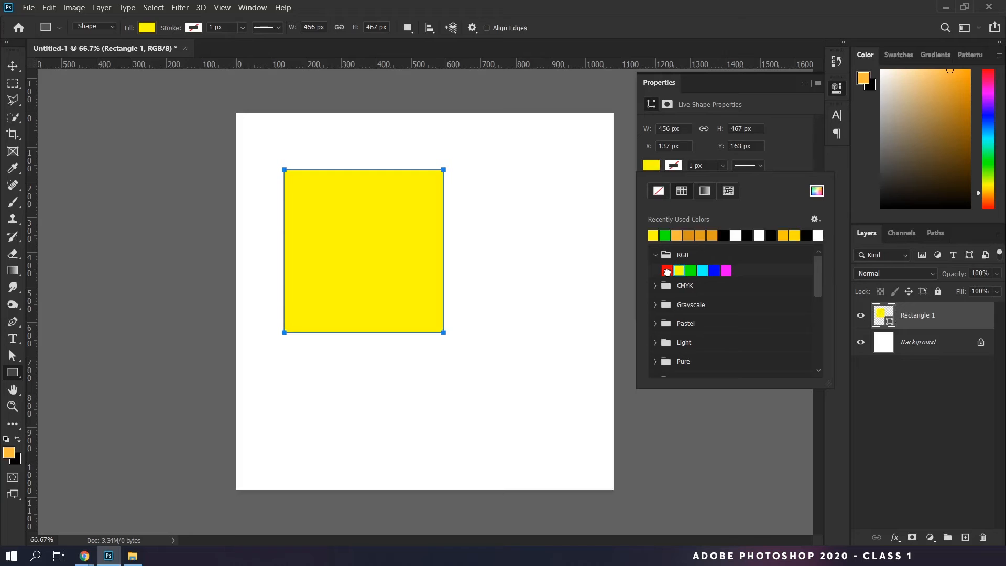
left_click(668, 270)
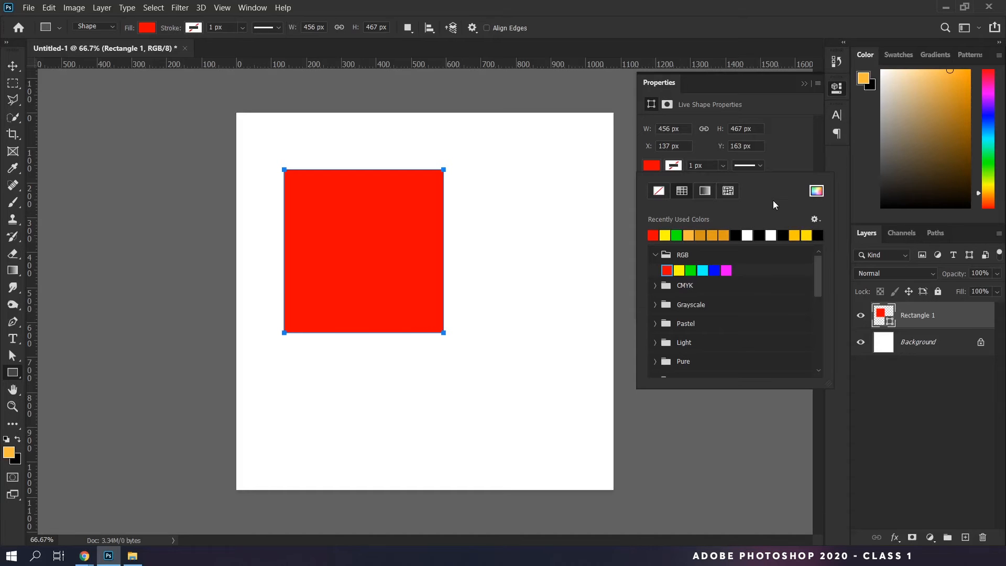
Step: Set the rectangle's fill to the custom light blue #89c6ff
left_click(817, 191)
left_click_drag(717, 185, 626, 218)
left_click_drag(706, 273, 712, 269)
left_click_drag(648, 227, 610, 179)
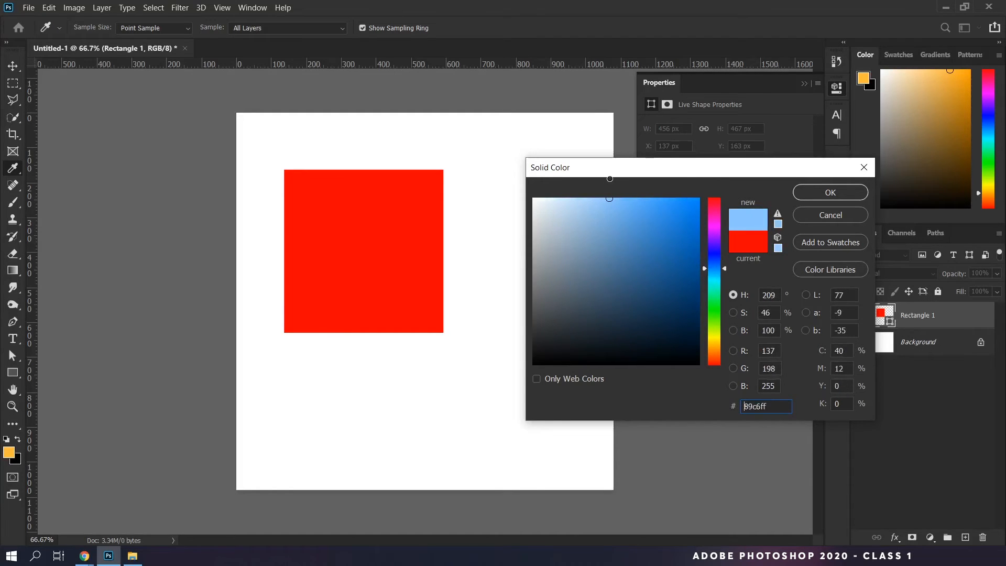
left_click(831, 192)
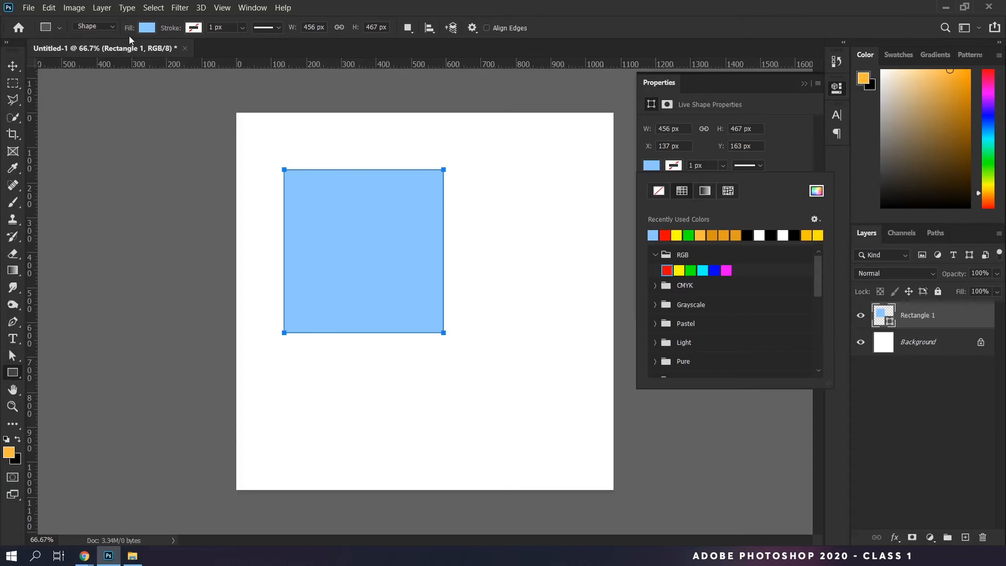
Step: Compare the fill options in both places and try recently used light orange and darker orange on the rectangle
left_click(142, 30)
left_click(144, 29)
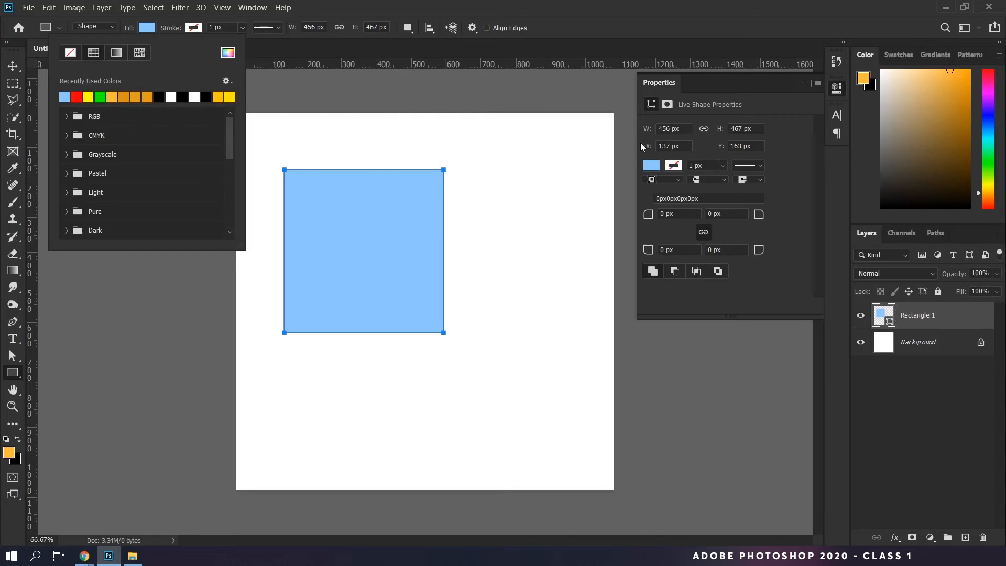
left_click(651, 166)
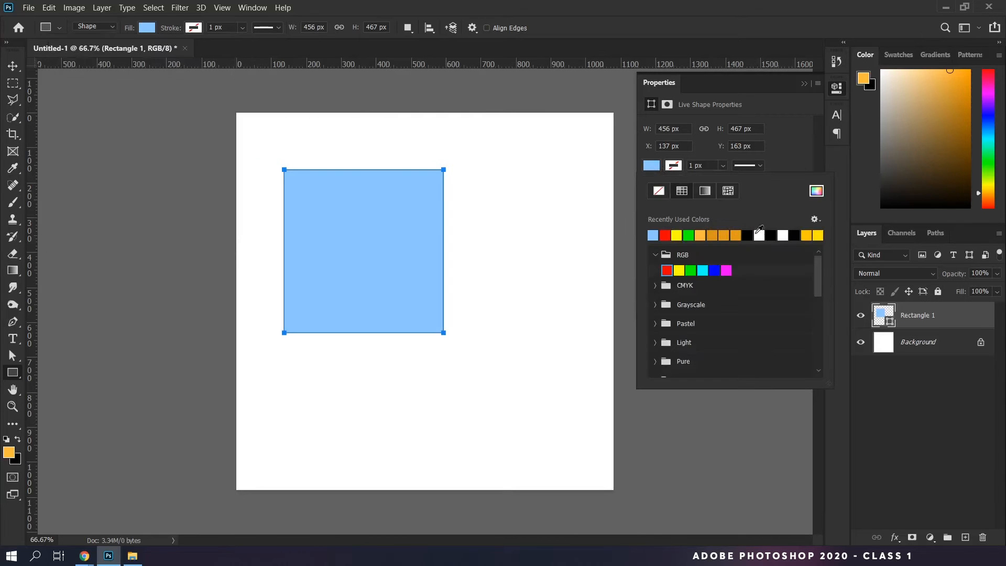
left_click(142, 30)
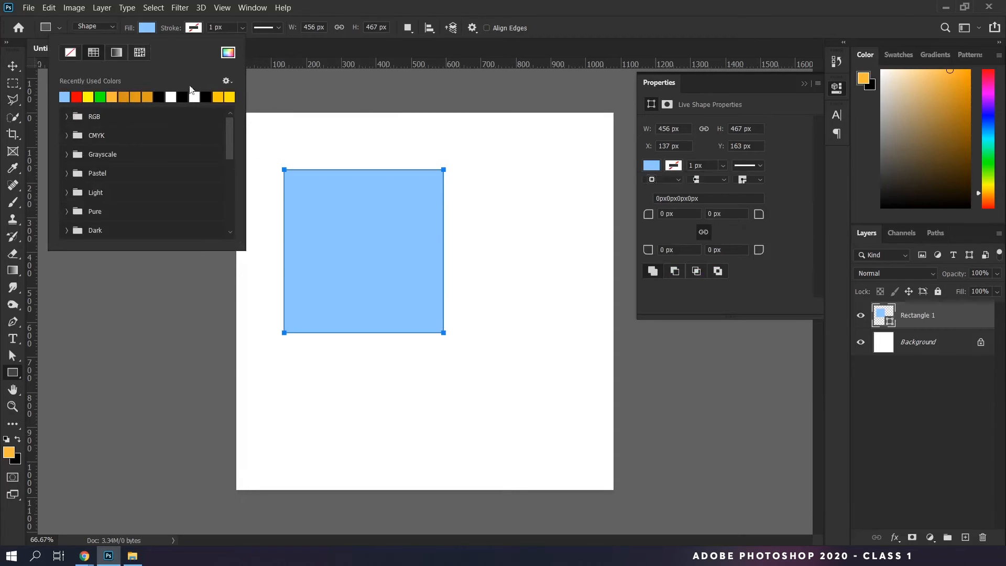
left_click(112, 97)
left_click(135, 97)
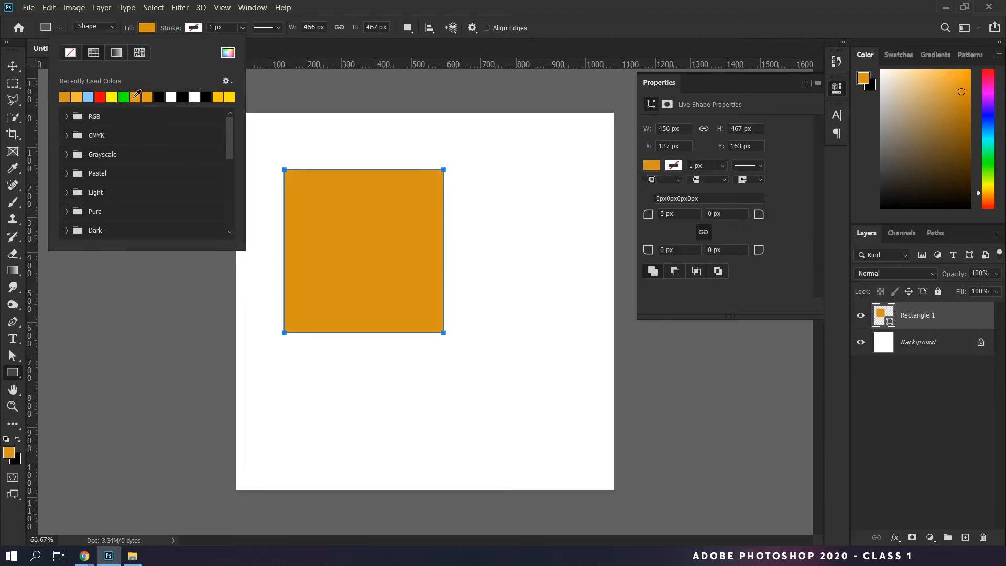
Step: Set the rectangle's fill to a custom orange-red through the Color Picker
left_click(228, 52)
type("d93e2a")
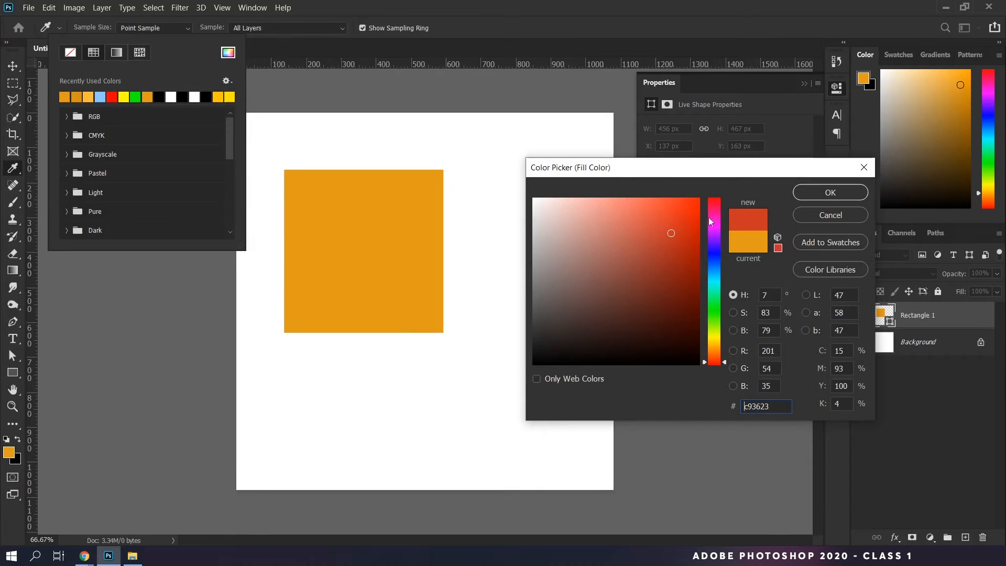
left_click(831, 192)
Step: Try light yellow and light green from the Pastel swatches, and settle on pastel teal for the rectangle's fill
left_click(66, 135)
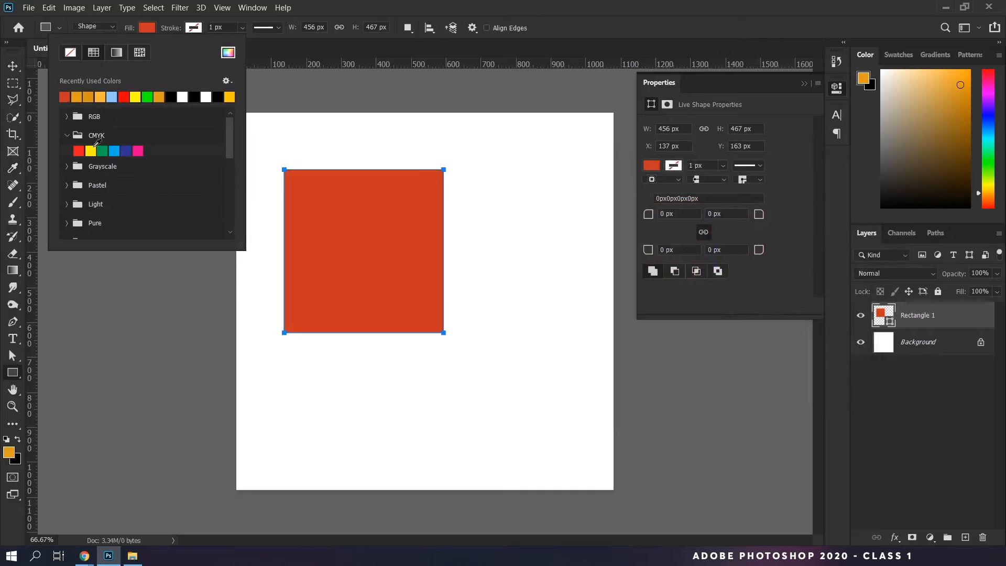
left_click(68, 165)
left_click(66, 210)
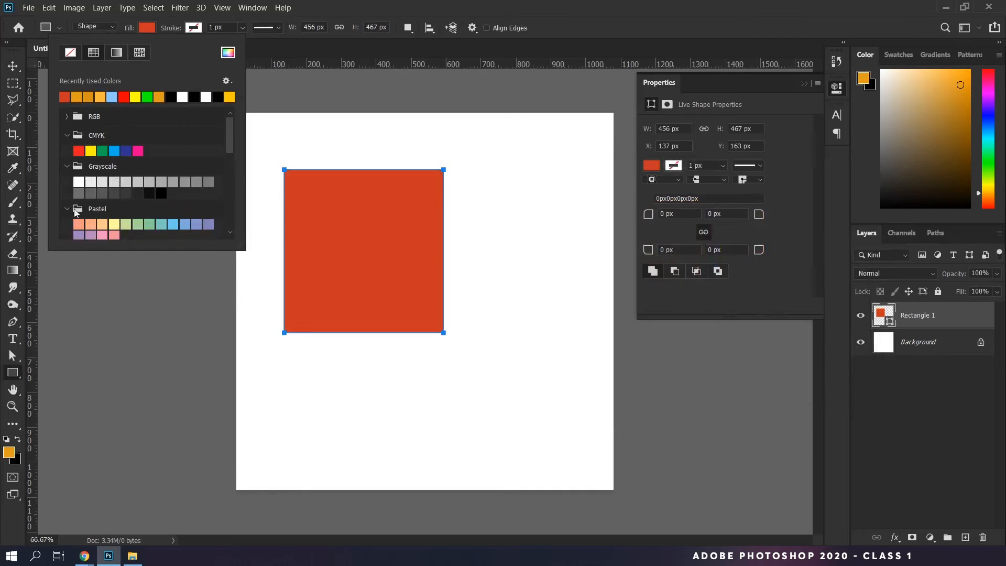
scroll(108, 217, "down", 1)
left_click(114, 203)
left_click(138, 203)
left_click(161, 203)
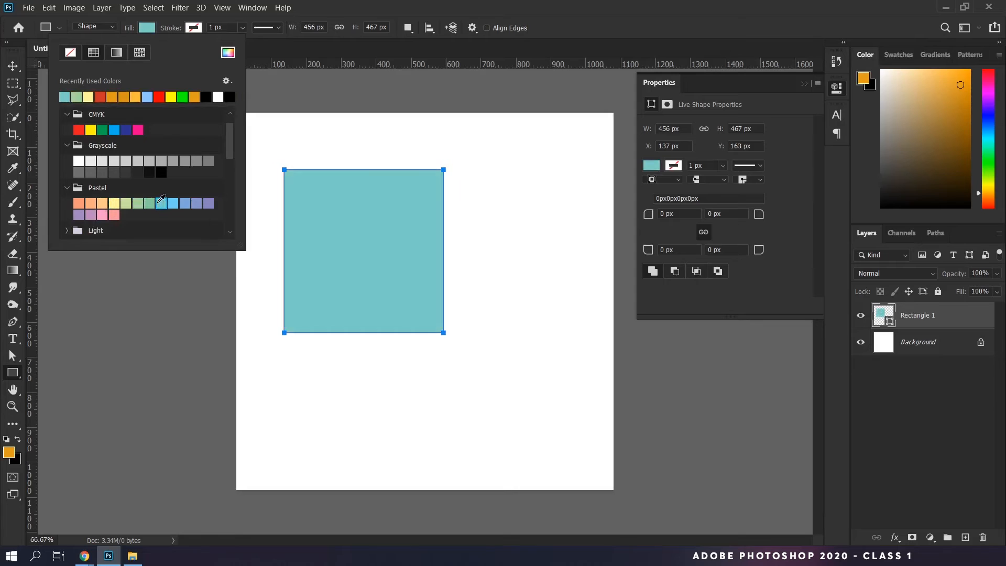
Step: Draw a rounded rectangle about 367 x 276 px with a 19 px corner radius below the square
left_click(11, 67)
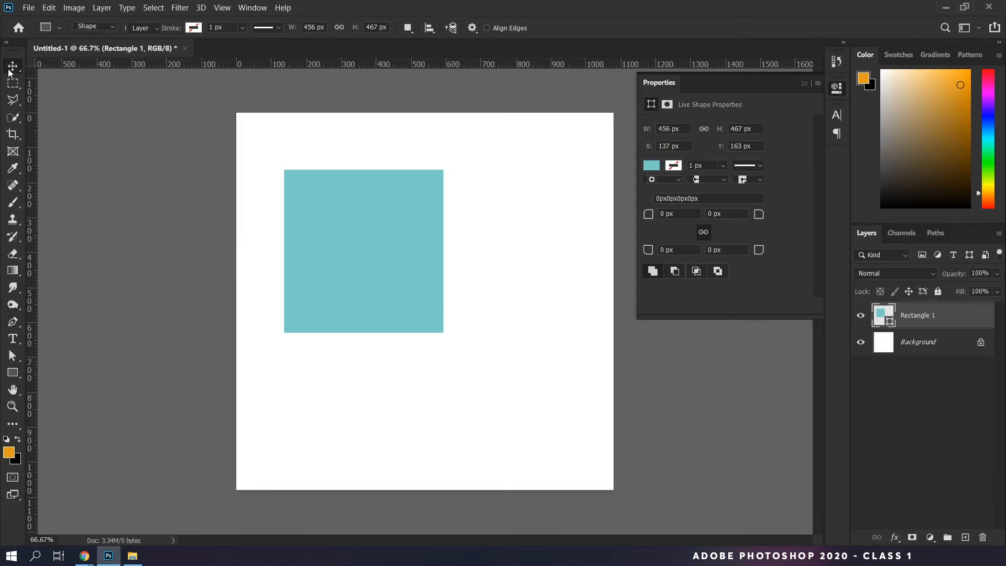
left_click(12, 373)
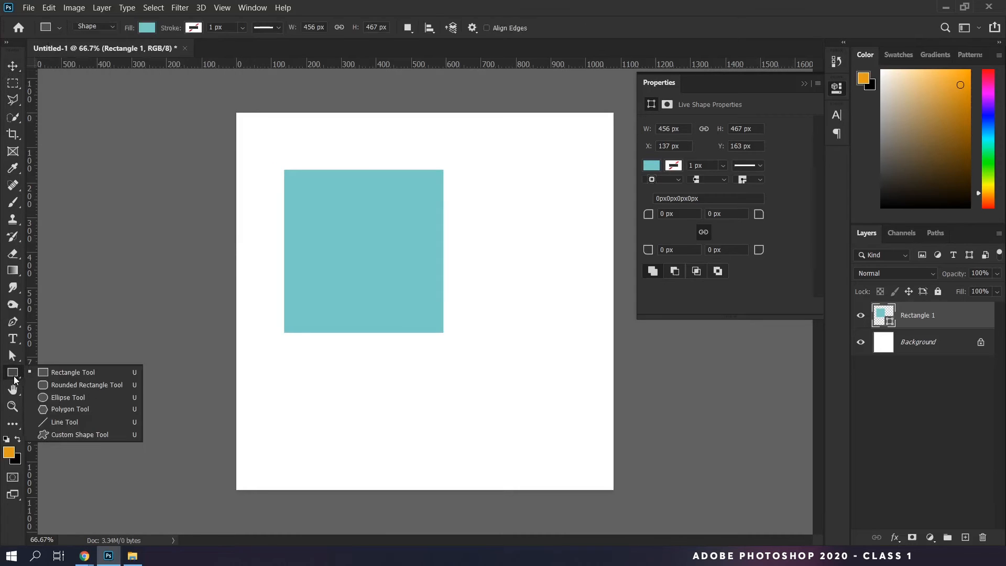
left_click(89, 386)
left_click_drag(328, 354, 456, 449)
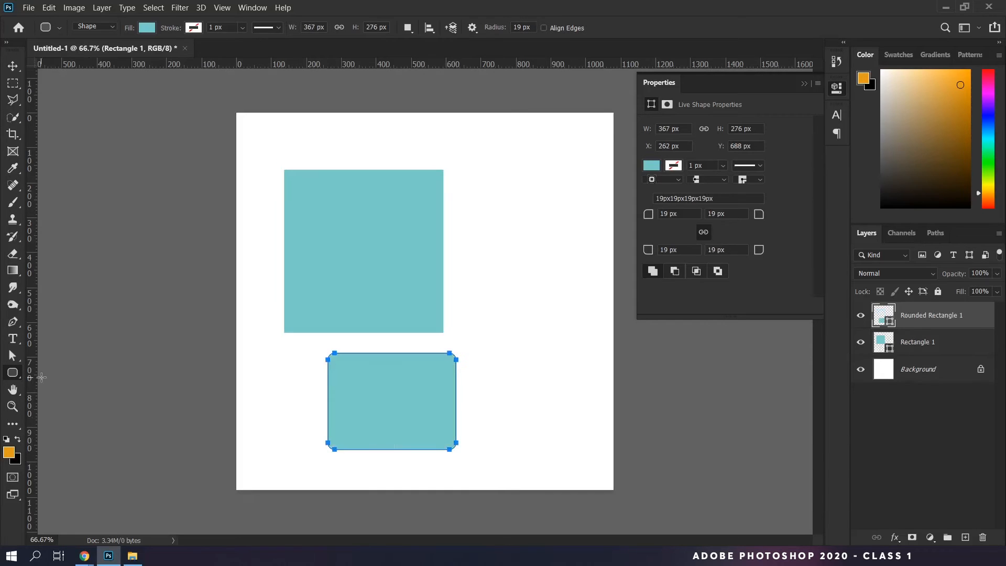
Step: Draw an ellipse about 260 x 280 px in the canvas's upper-right area and a small pentagon below it
right_click(16, 373)
left_click(55, 397)
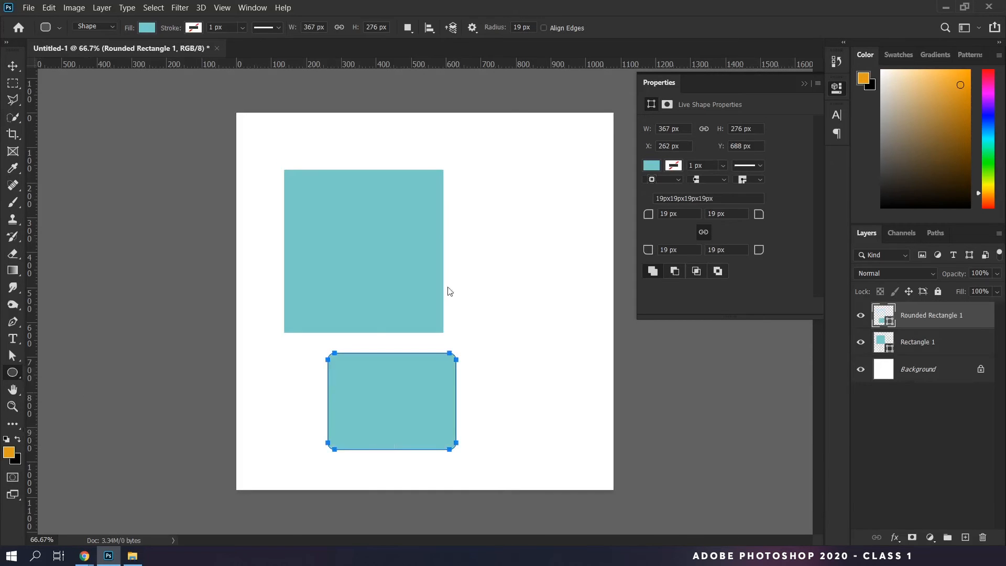
left_click_drag(571, 174, 481, 272)
right_click(14, 376)
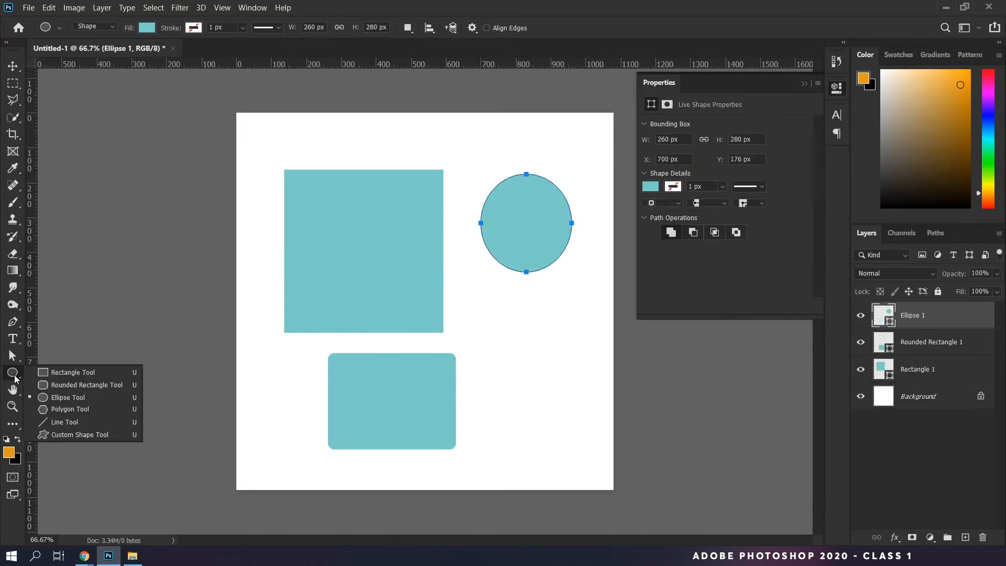
left_click(98, 409)
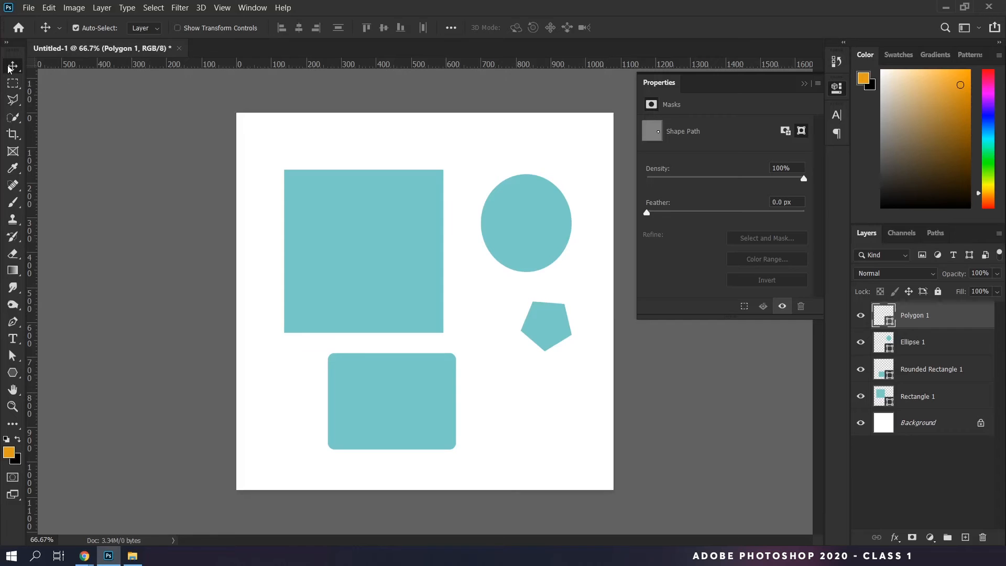
Step: Reposition the ellipse, the square and the rounded rectangle on the canvas with Auto-Select on
mouse_move(544, 232)
left_mouse_down()
mouse_move(574, 223)
mouse_move(544, 209)
mouse_move(547, 220)
left_mouse_up()
left_click_drag(353, 254, 376, 245)
mouse_move(399, 384)
left_mouse_down()
mouse_move(554, 428)
mouse_move(406, 400)
left_mouse_up()
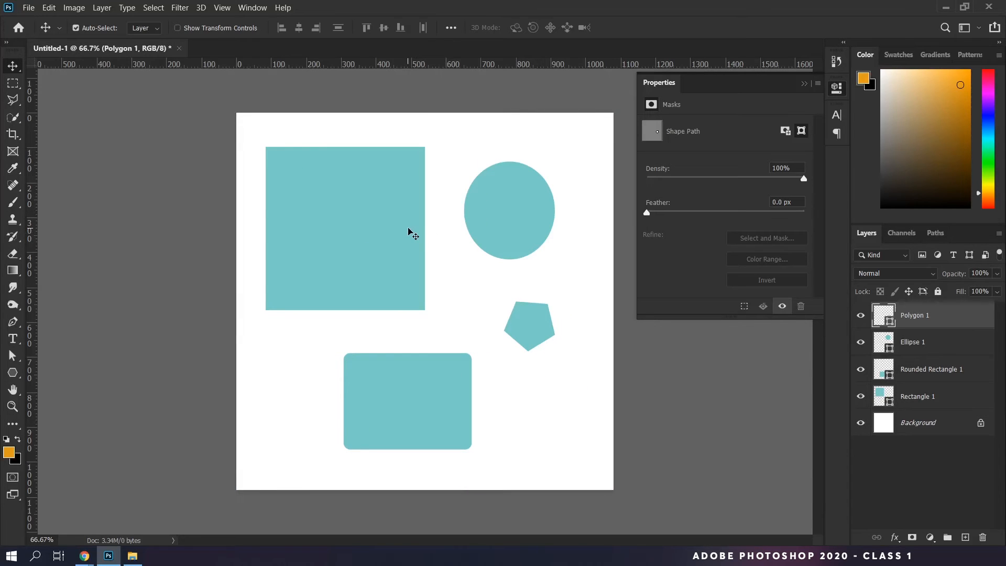
mouse_move(393, 229)
left_mouse_down()
mouse_move(384, 228)
mouse_move(394, 228)
left_mouse_up()
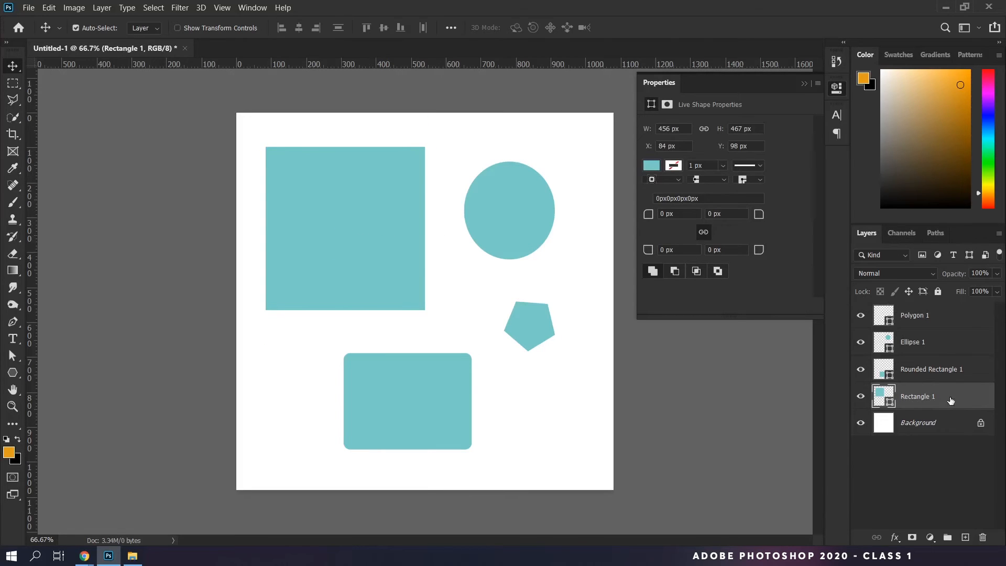
mouse_move(400, 258)
left_mouse_down()
mouse_move(410, 234)
mouse_move(385, 255)
mouse_move(397, 243)
left_mouse_up()
Step: Select the Rounded Rectangle 1, Ellipse 1 and Polygon 1 layers one after another
left_click(923, 376)
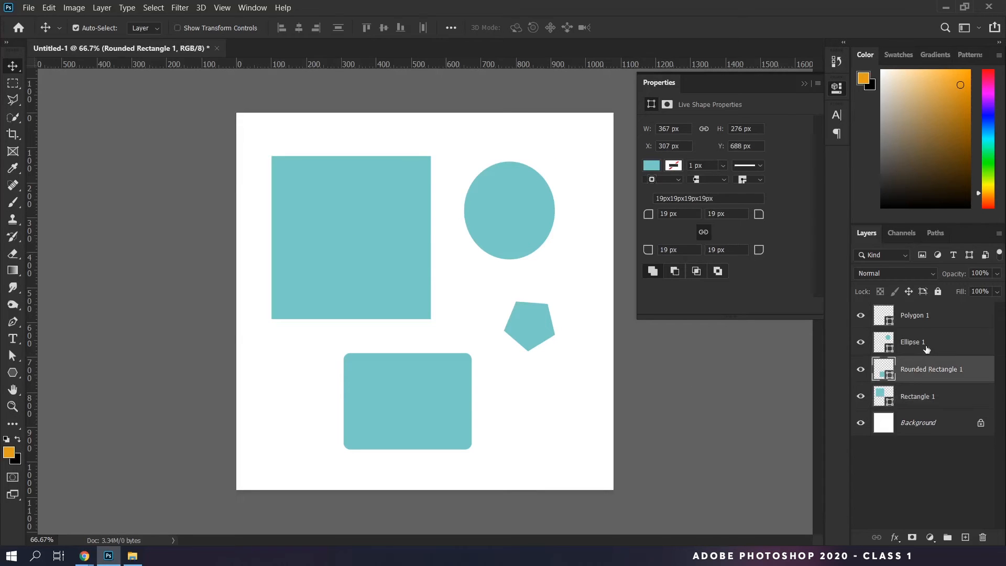
left_click(925, 347)
left_click(925, 320)
Step: Select the Rectangle 1 layer and, with Auto-Select off, move its square from empty areas of the canvas
left_click(925, 394)
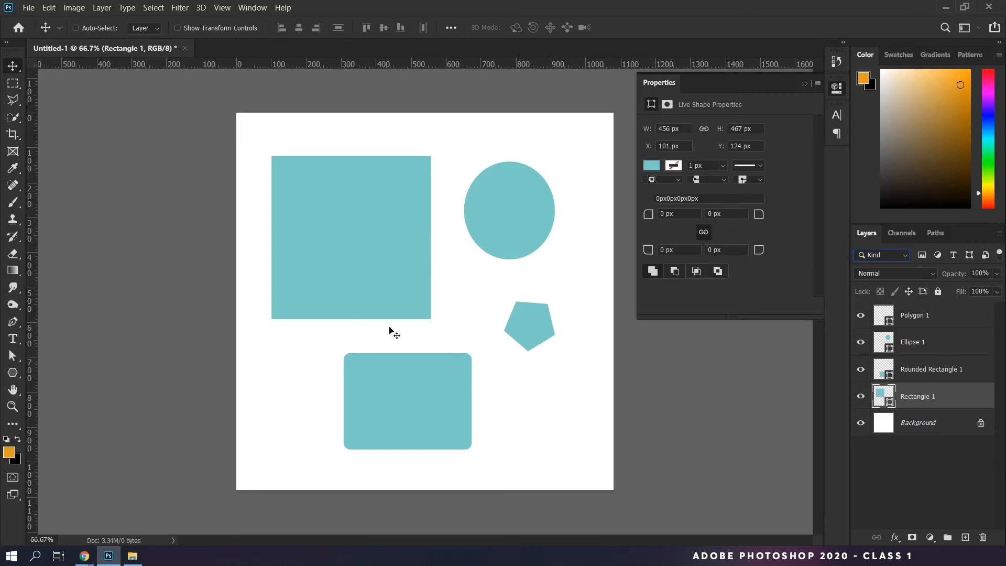
left_click_drag(257, 384, 266, 362)
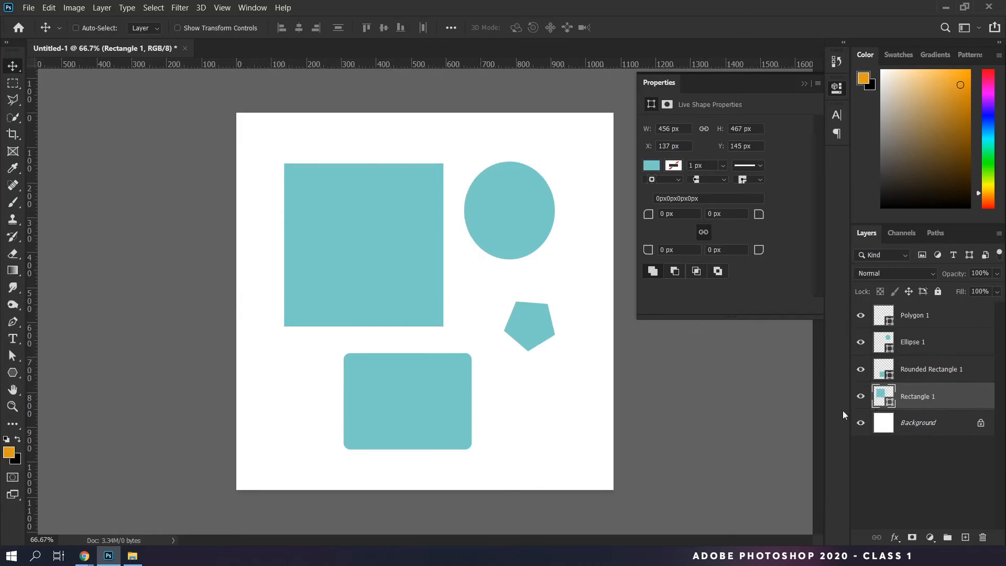
left_click_drag(294, 393, 537, 447)
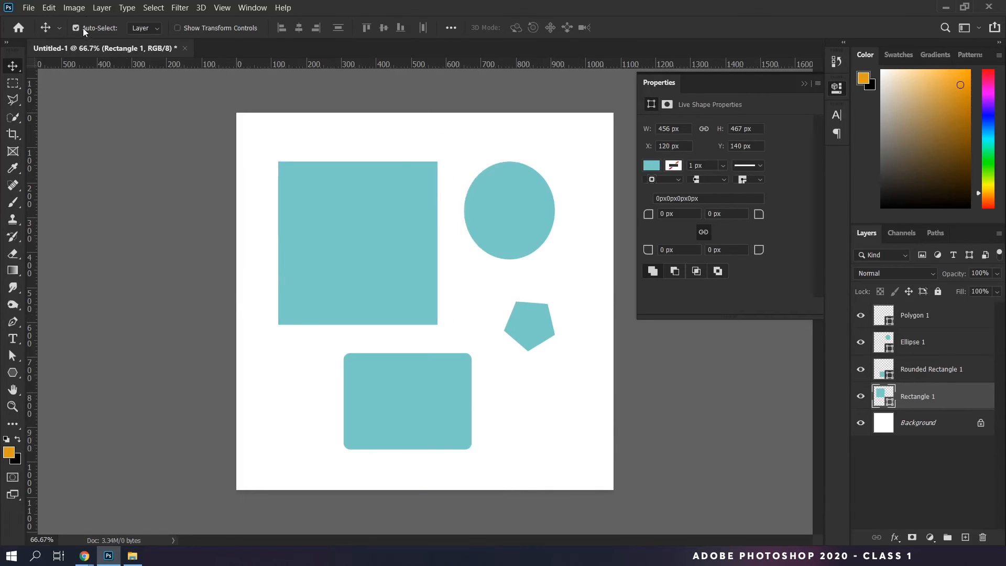
Step: With Auto-Select back on, move the square, the pentagon and the ellipse to new positions
mouse_move(362, 249)
left_mouse_down()
mouse_move(326, 269)
mouse_move(355, 259)
left_mouse_up()
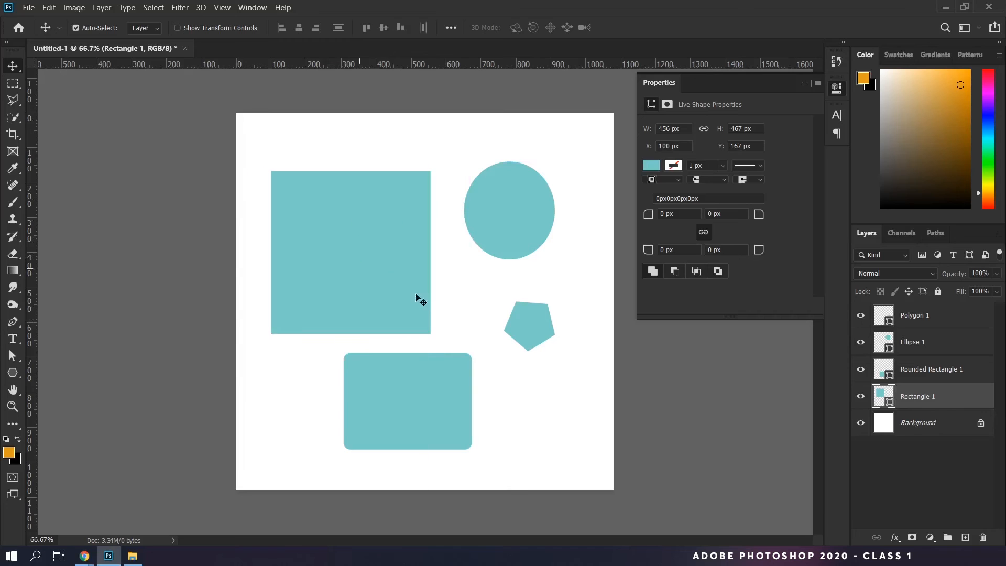
left_click_drag(528, 322, 491, 333)
mouse_move(511, 229)
left_mouse_down()
mouse_move(530, 241)
mouse_move(498, 232)
left_mouse_up()
left_click_drag(341, 266, 328, 242)
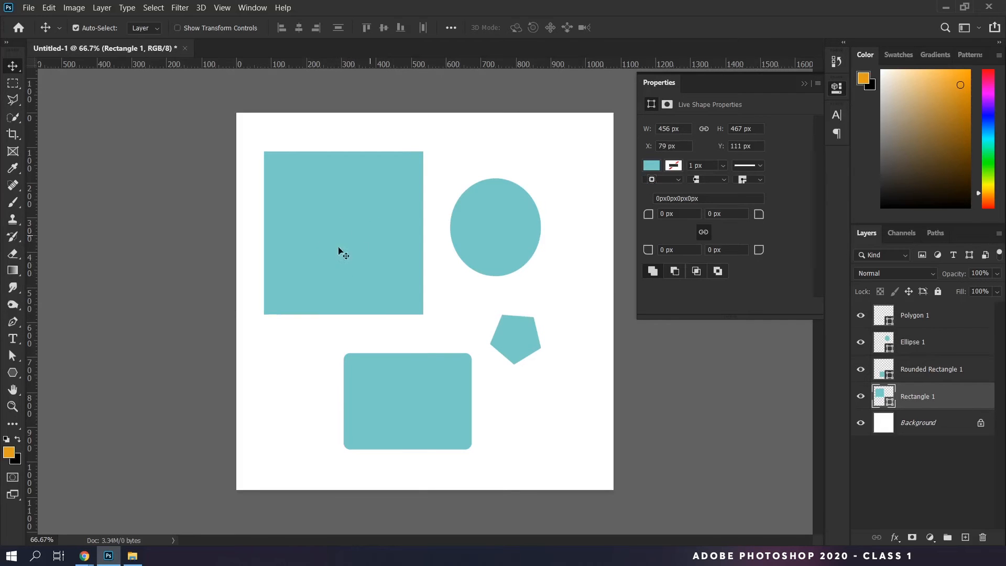
Step: Show transform controls, then scale the square to about 104.6% and rotate it about 19.3° clockwise
left_click(187, 27)
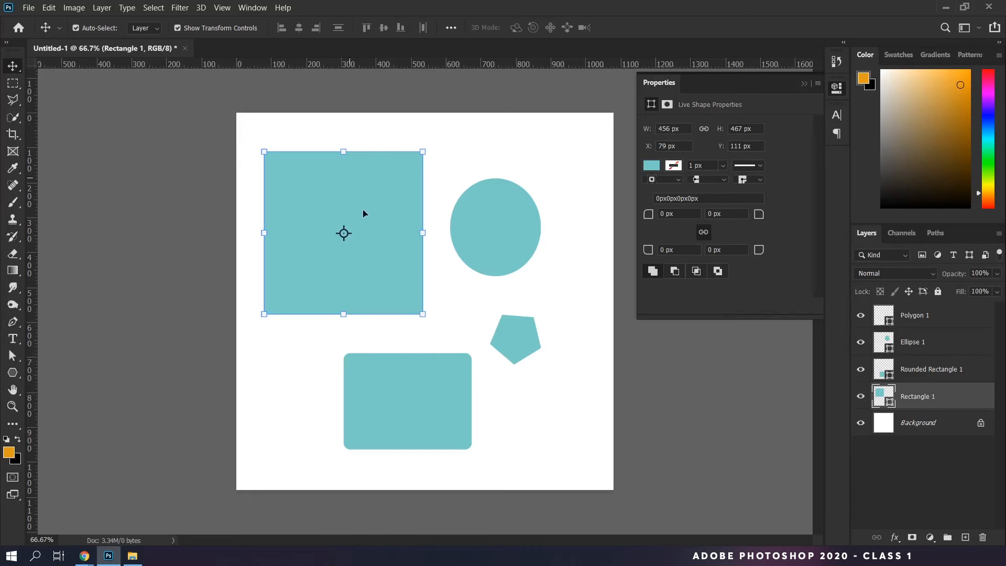
left_click_drag(425, 316, 323, 216)
left_click_drag(330, 218, 438, 313)
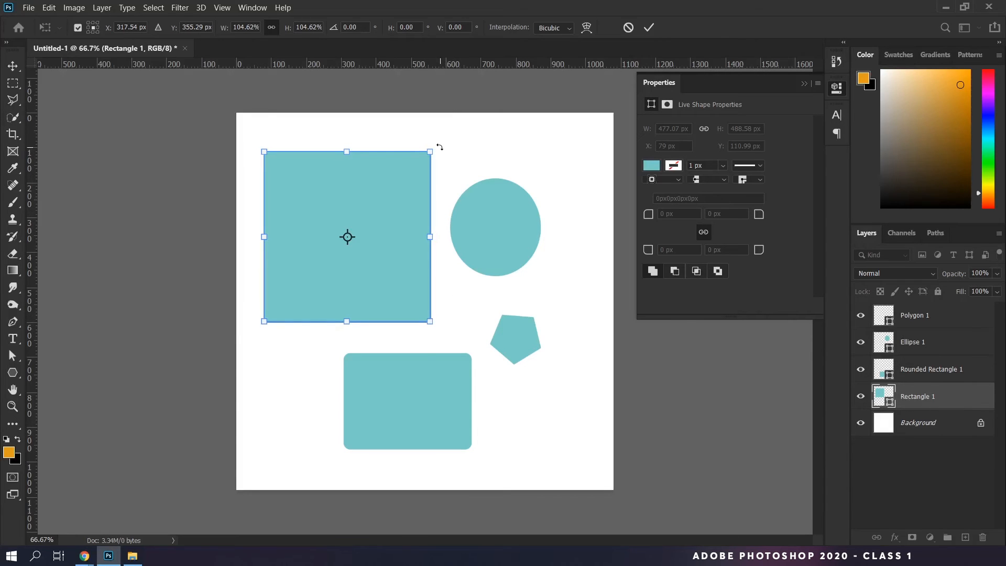
left_click_drag(426, 352, 396, 401)
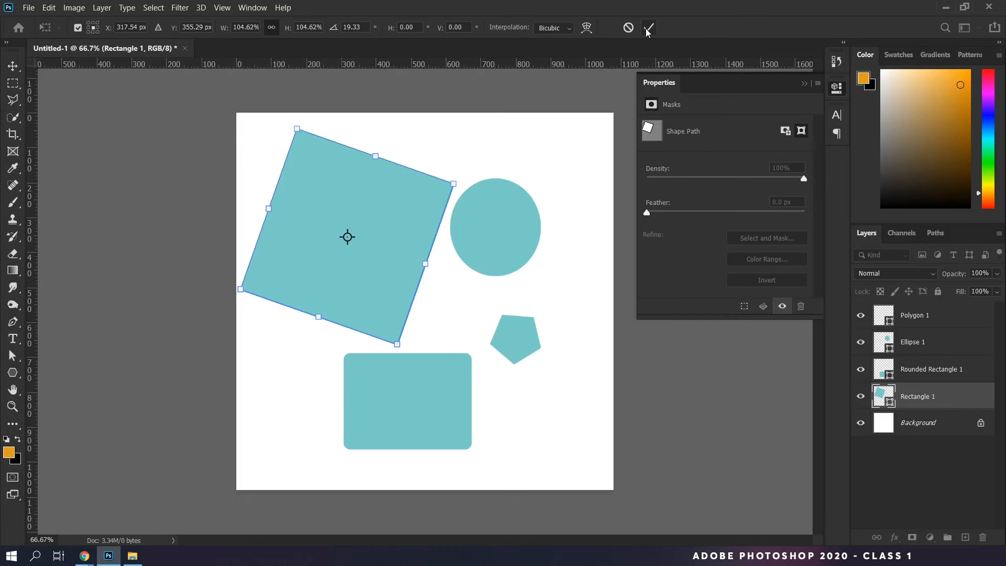
key("Return")
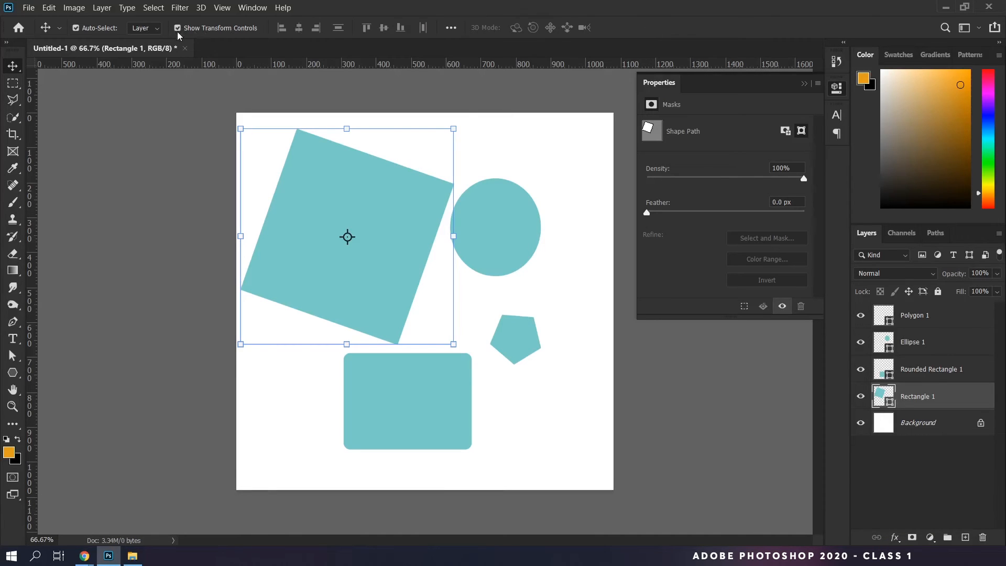
Step: Select the rounded rectangle after the ellipse and pentagon, then scale it to about 75.9% and rotate it counterclockwise
left_click(516, 236)
left_click(515, 338)
left_click(427, 416)
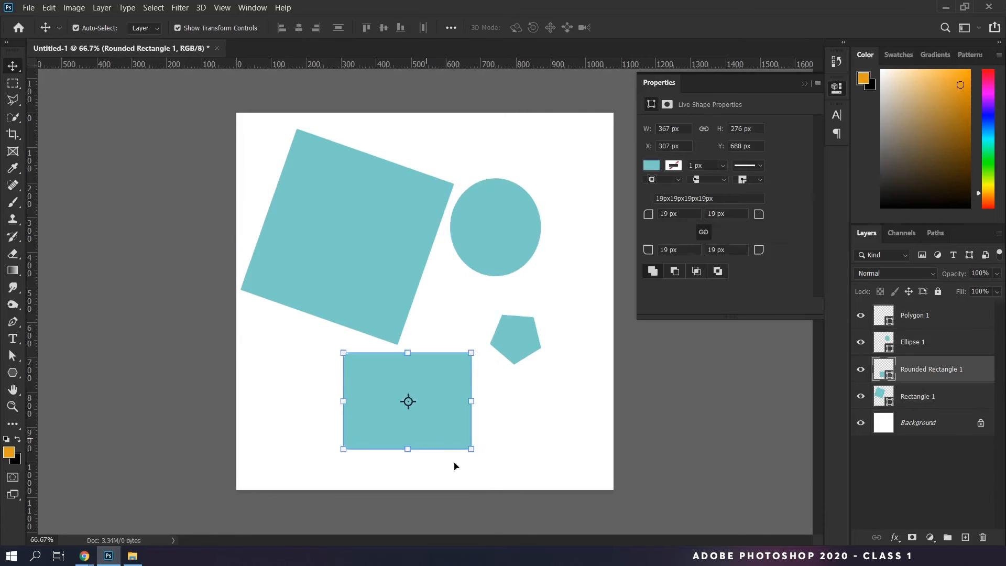
left_click_drag(471, 401, 440, 404)
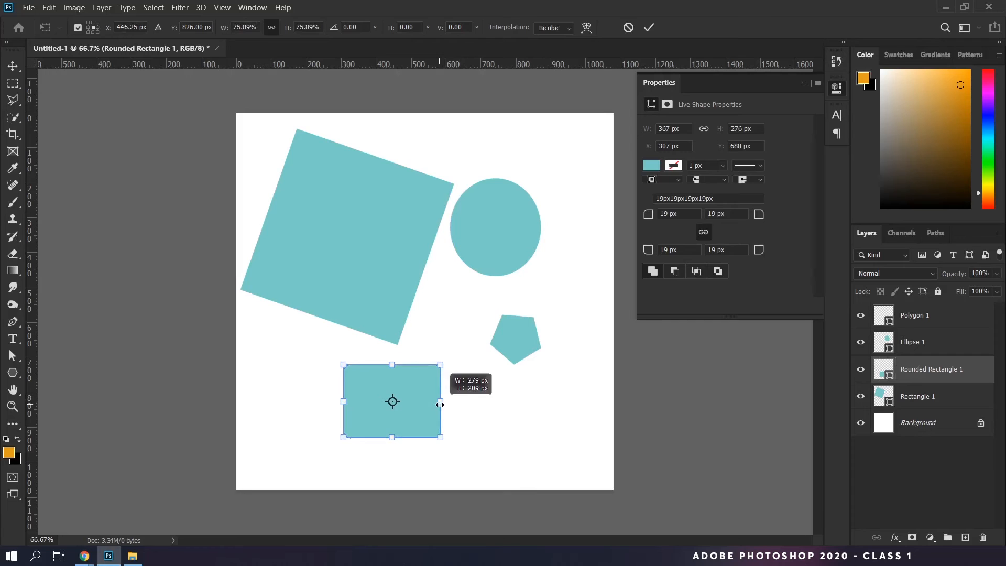
left_click_drag(447, 447, 487, 426)
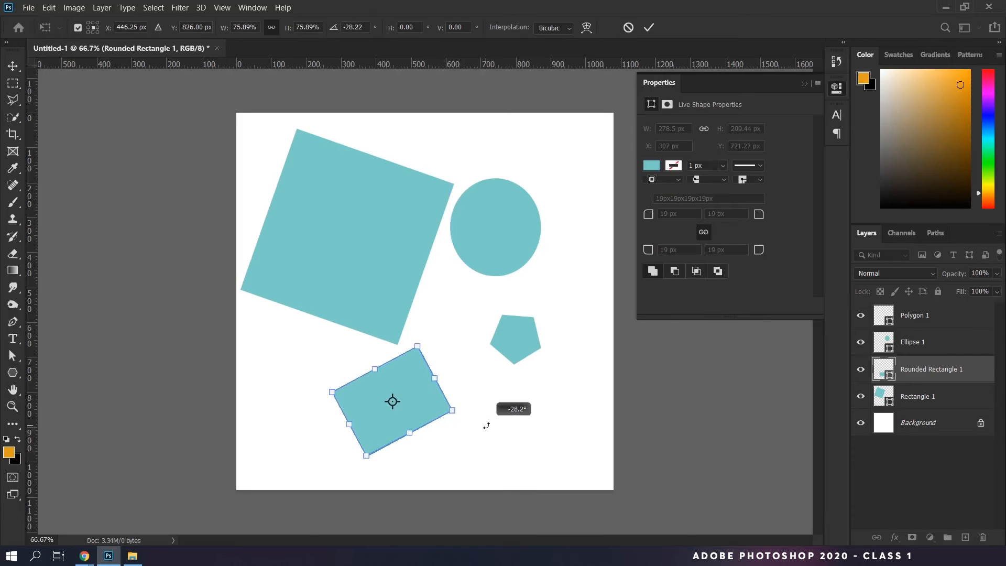
mouse_move(360, 472)
left_mouse_down()
mouse_move(396, 477)
mouse_move(365, 470)
left_mouse_up()
key("Return")
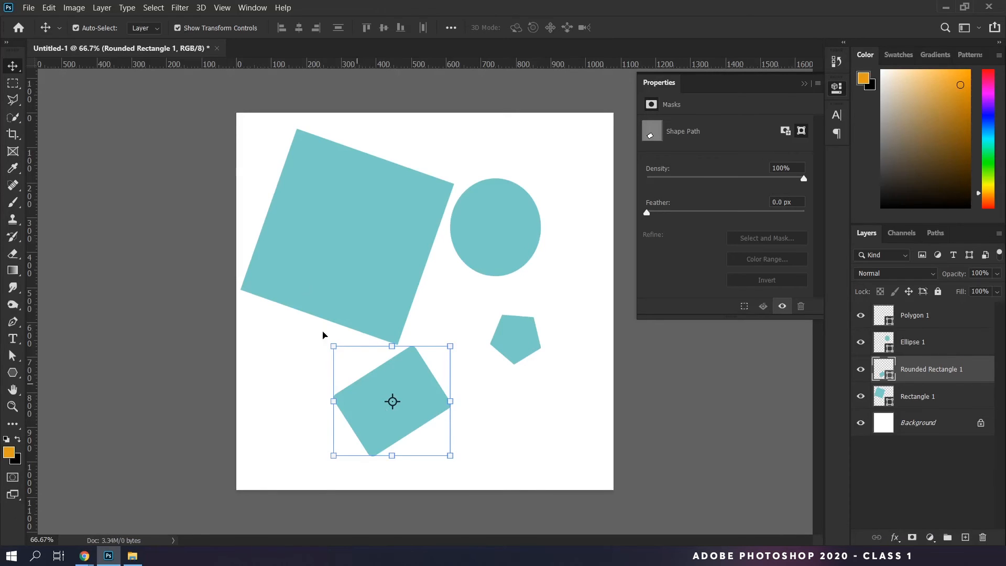
Step: Hide the transform controls and move the rounded rectangle slightly down and to the right
left_click(177, 28)
left_click_drag(410, 399, 431, 418)
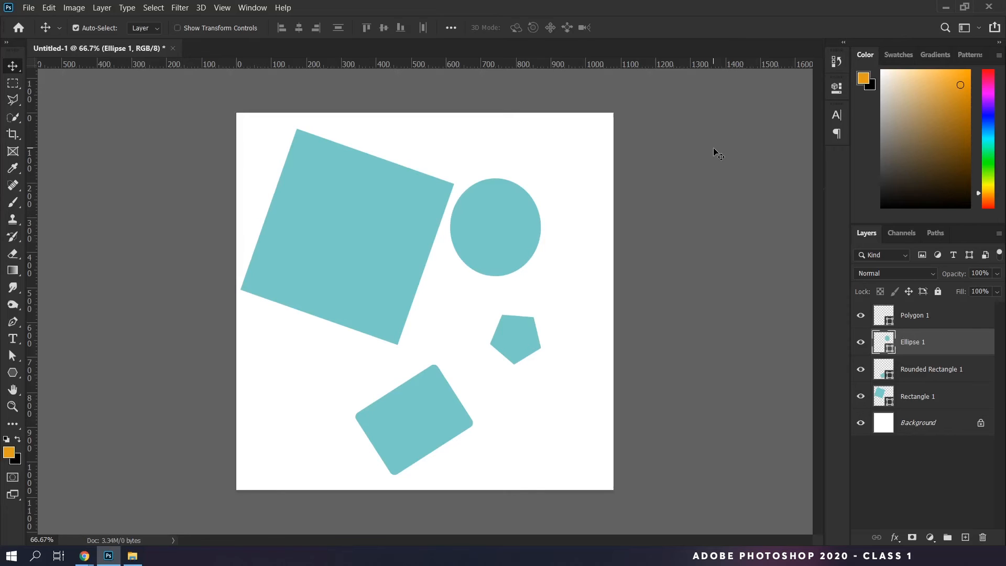
Step: Open the image butterfly-4882221_1920.jpg from the Class 1 folder as a separate document
left_click(30, 6)
left_click(65, 32)
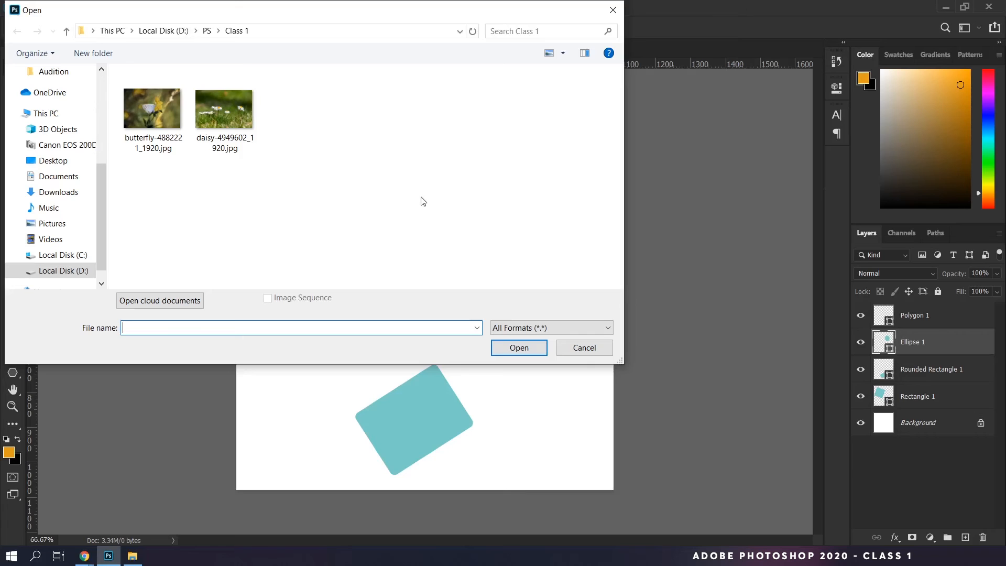
left_click(152, 135)
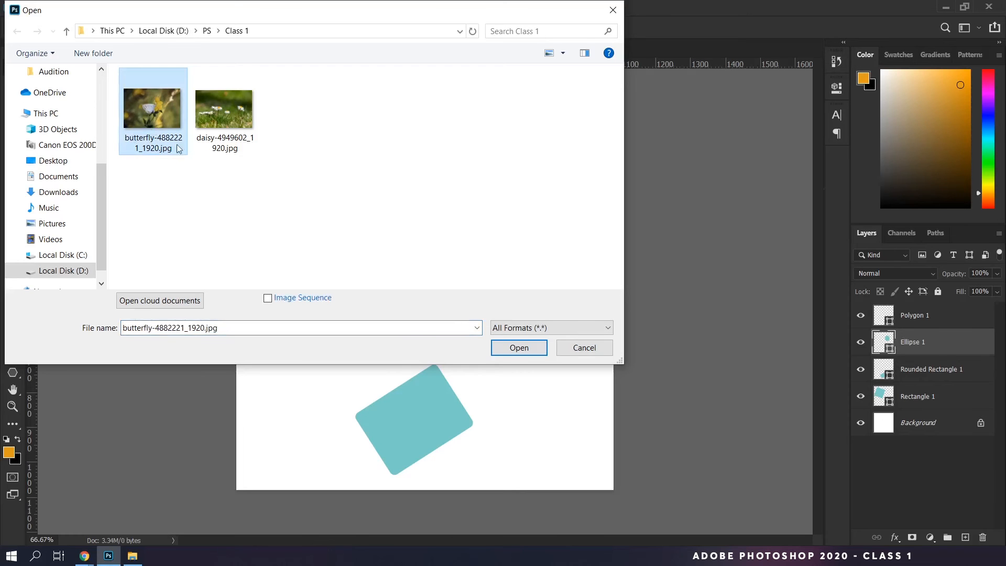
left_click(513, 349)
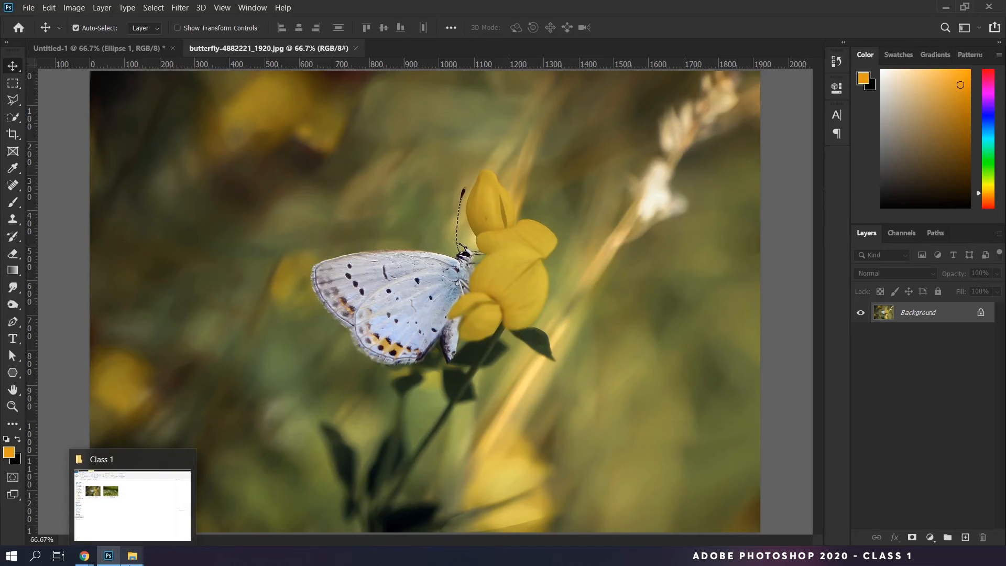
Step: Open the image daisy-4949602_1920.jpg from the Class 1 folder as a separate document
left_click(131, 560)
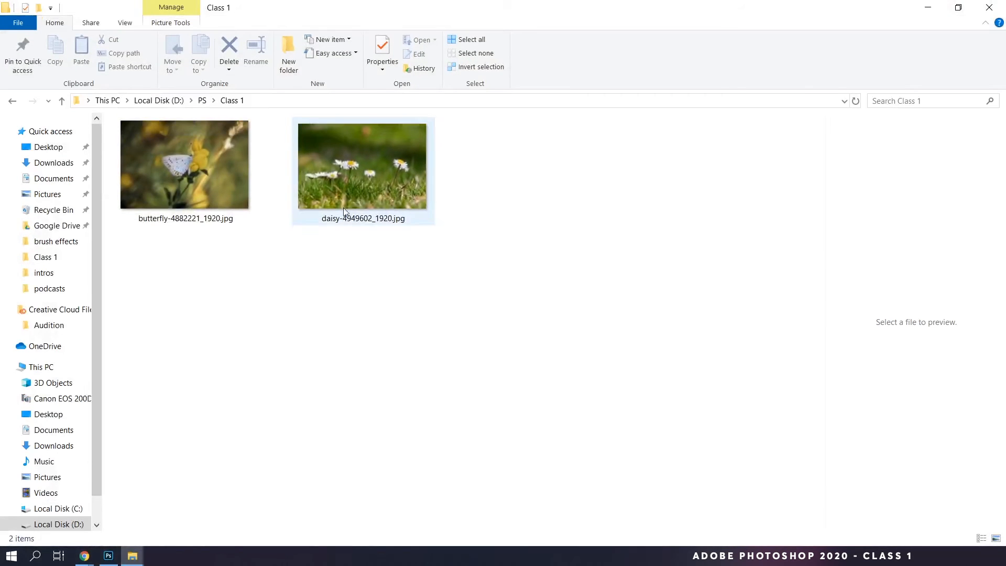
left_click_drag(341, 143, 108, 562)
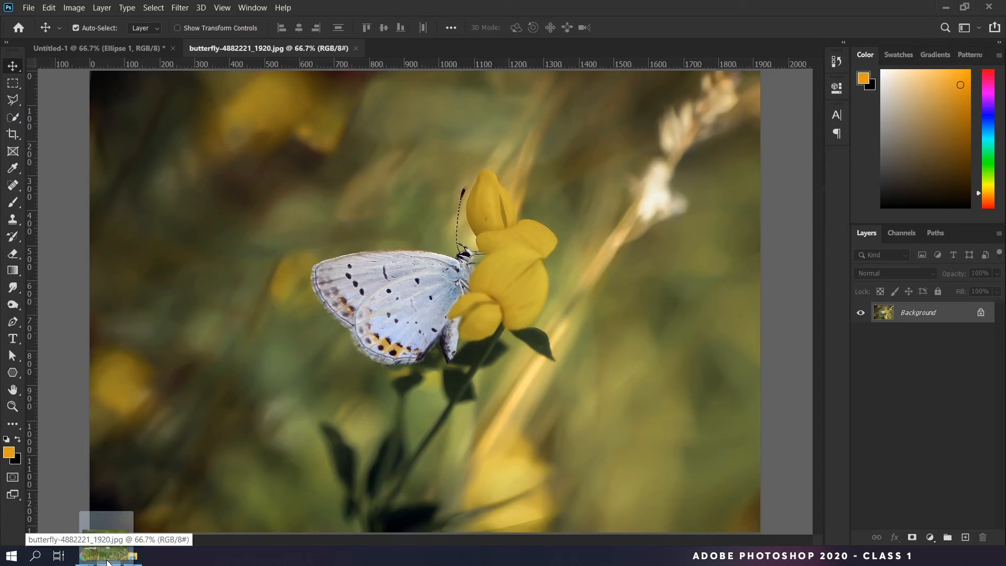
left_click_drag(107, 563, 894, 17)
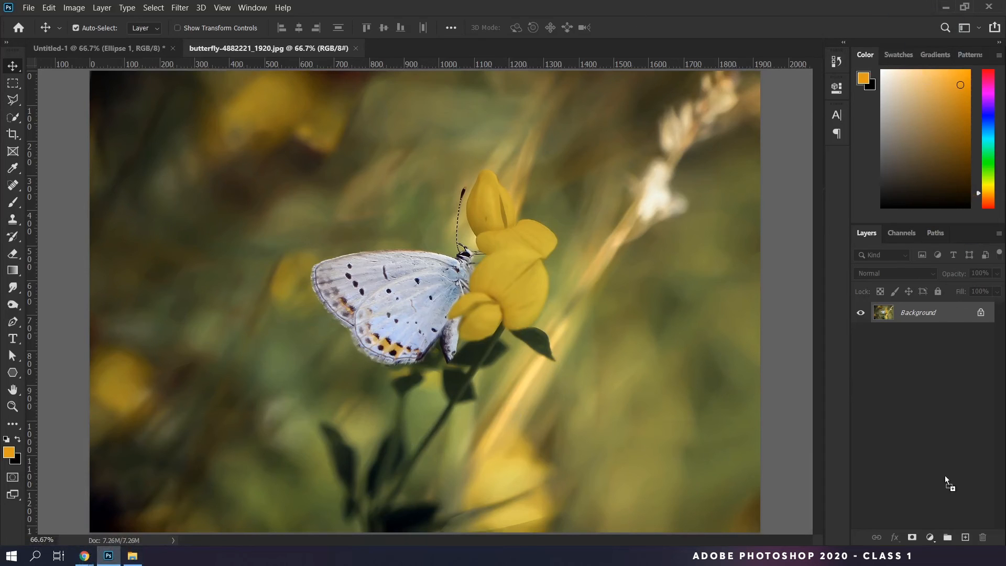
left_click_drag(739, 16, 939, 329)
left_click_drag(951, 397, 951, 397)
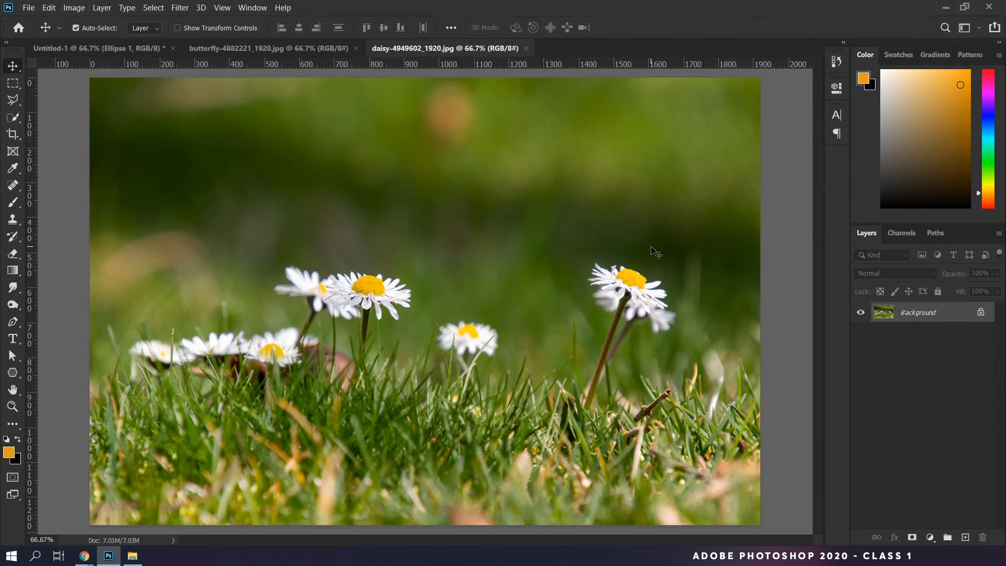
Step: View the shapes document and both photo documents in turn, returning to the butterfly image
left_click(121, 48)
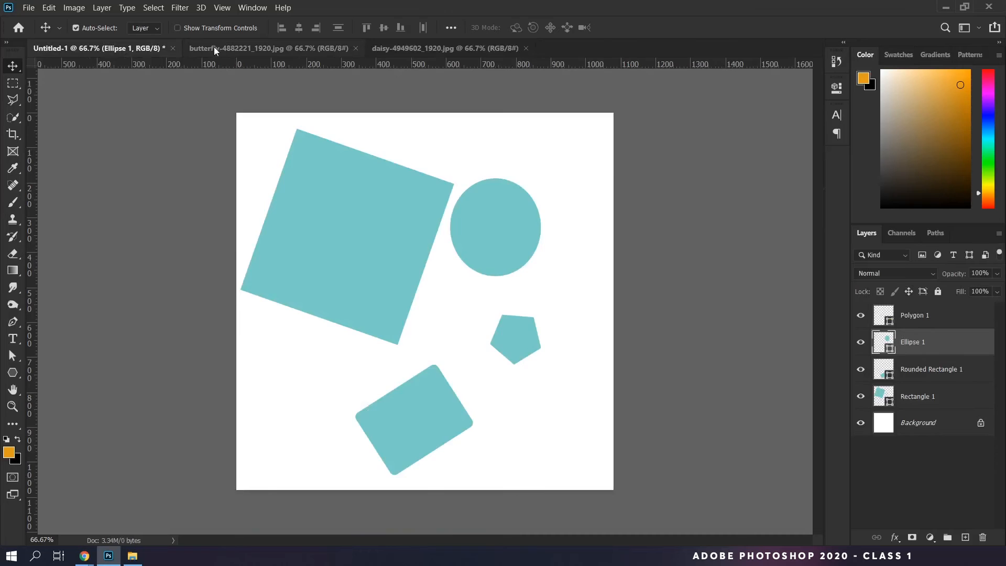
left_click(214, 48)
left_click(408, 49)
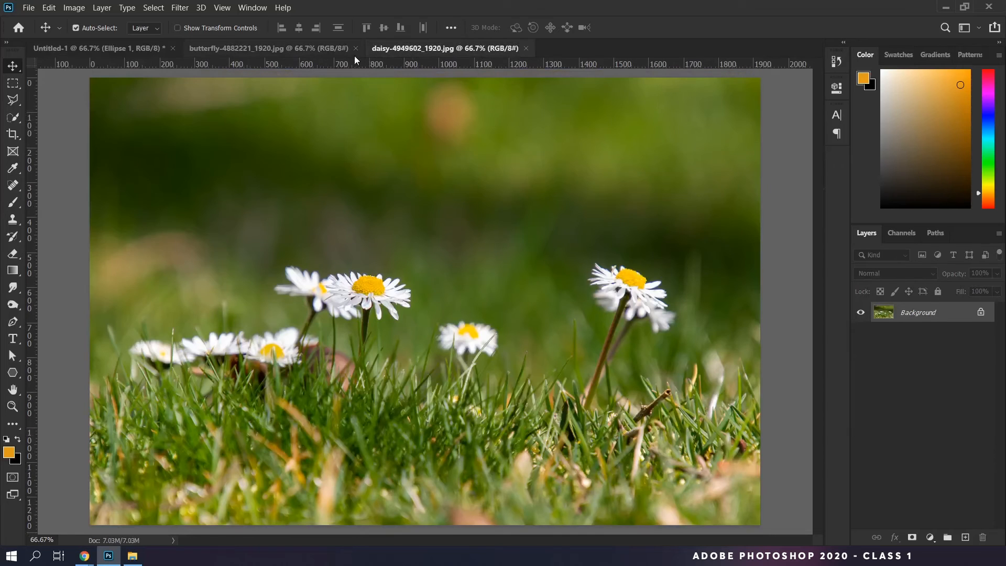
left_click(292, 50)
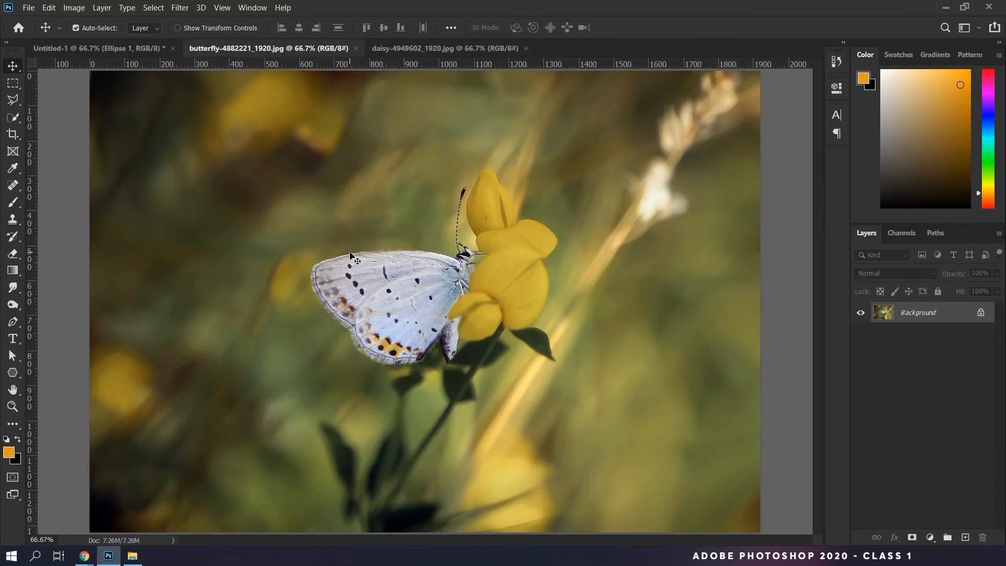
Step: Activate the Zoom tool, magnify the butterfly image to about 70.5%, and fit the image back on screen
left_click(12, 408)
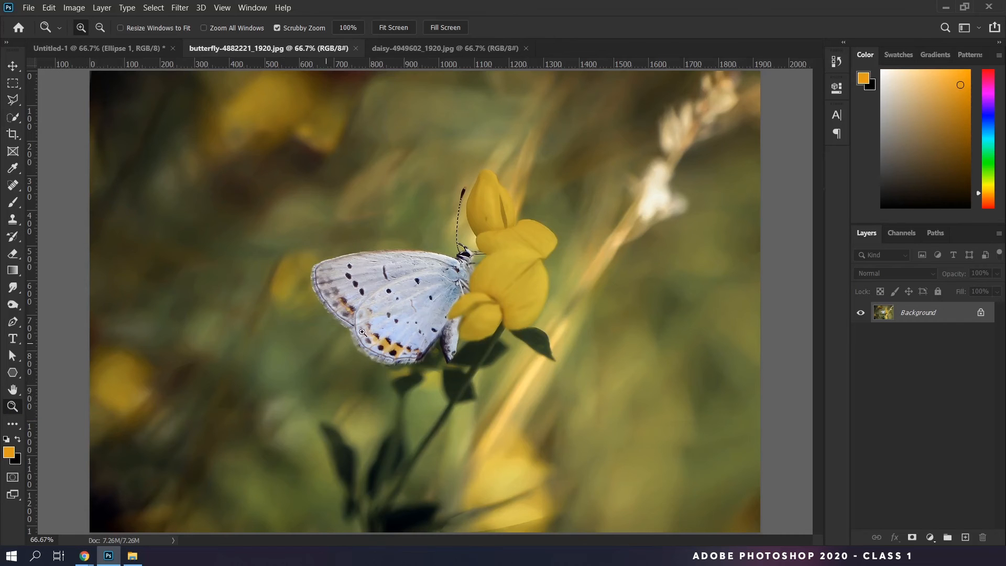
left_click_drag(400, 309, 408, 336)
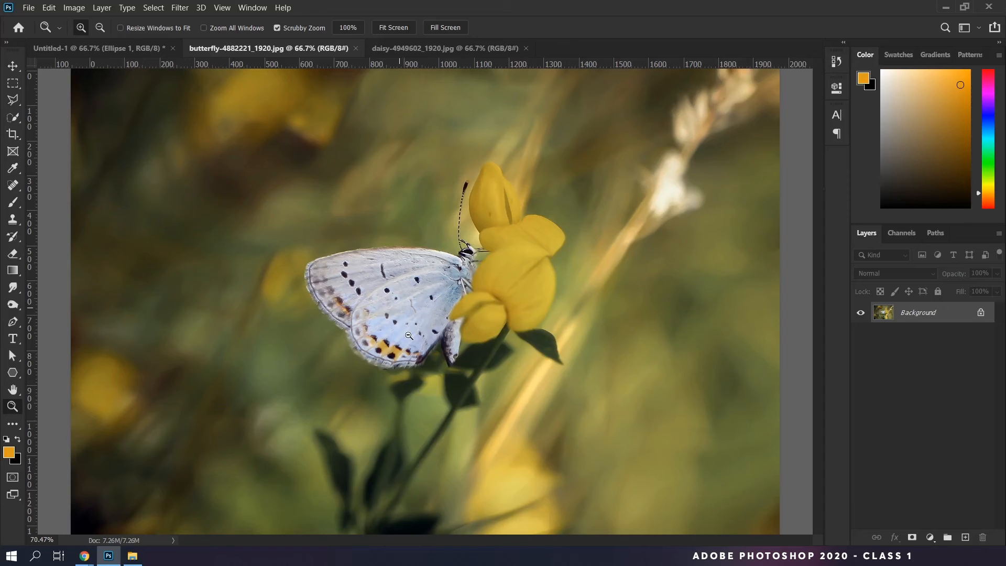
left_click_drag(409, 336, 409, 335)
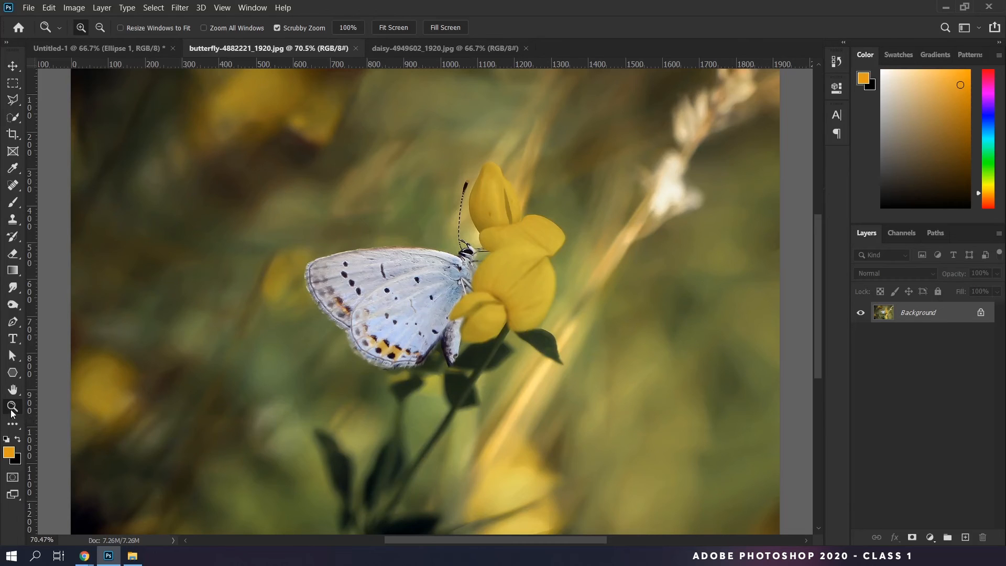
key("ctrl+0")
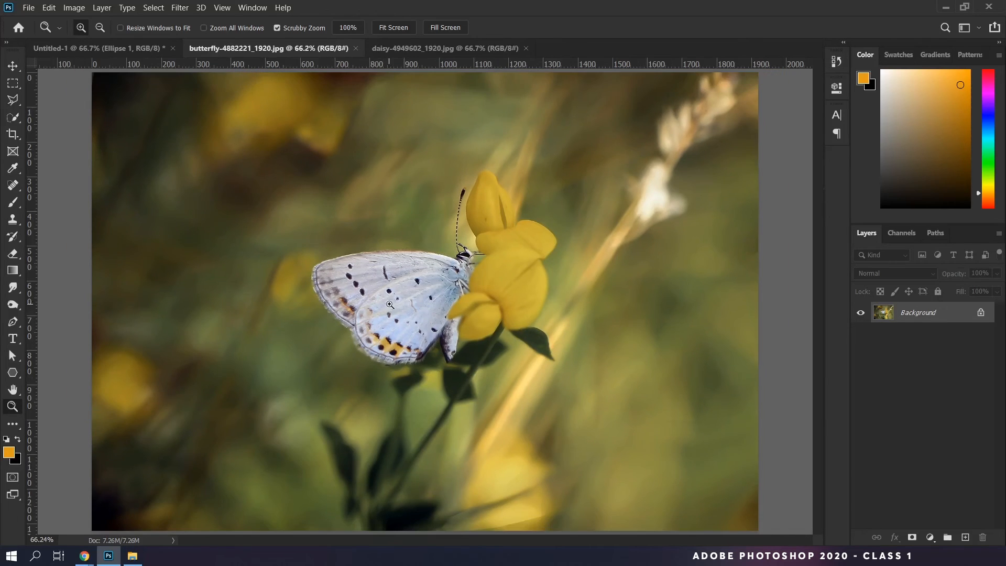
Step: Zoom out to about 53.8%, then magnify the orange and black spots on the butterfly's lower wing to 500%
mouse_move(426, 313)
left_mouse_down()
mouse_move(477, 313)
mouse_move(401, 314)
mouse_move(446, 320)
mouse_move(418, 324)
mouse_move(433, 322)
left_mouse_up()
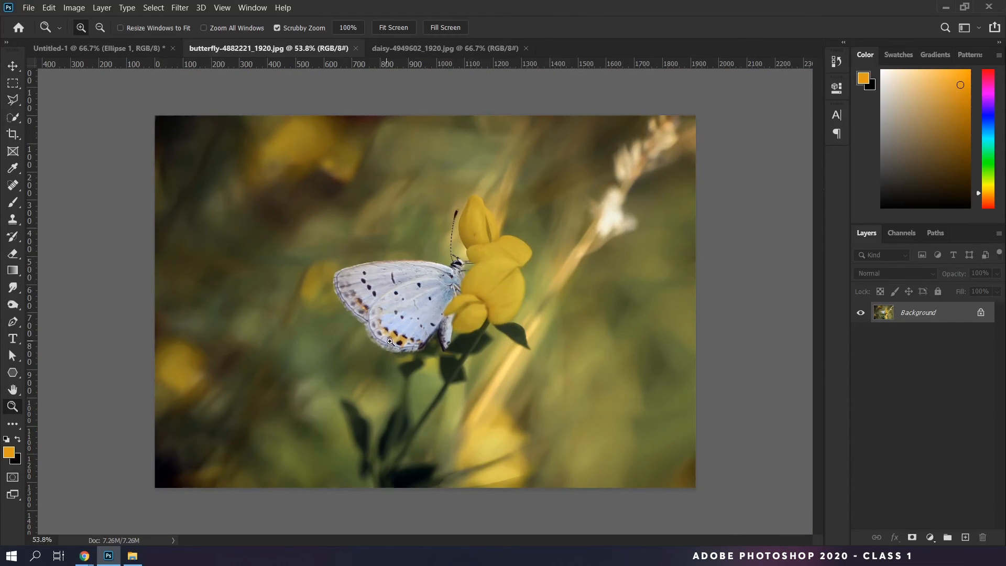
left_click_drag(390, 342, 374, 348)
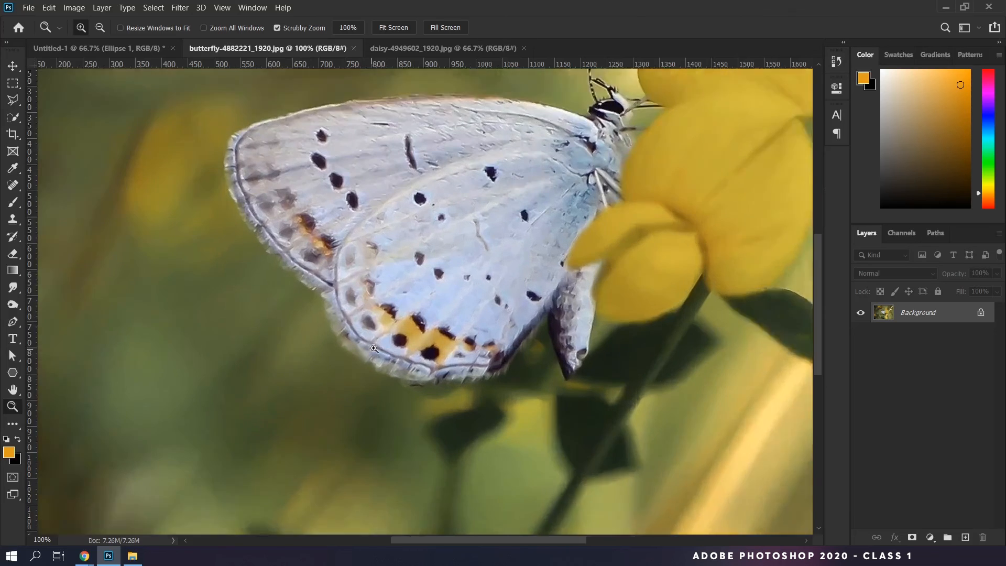
left_click(374, 348)
left_click(404, 327)
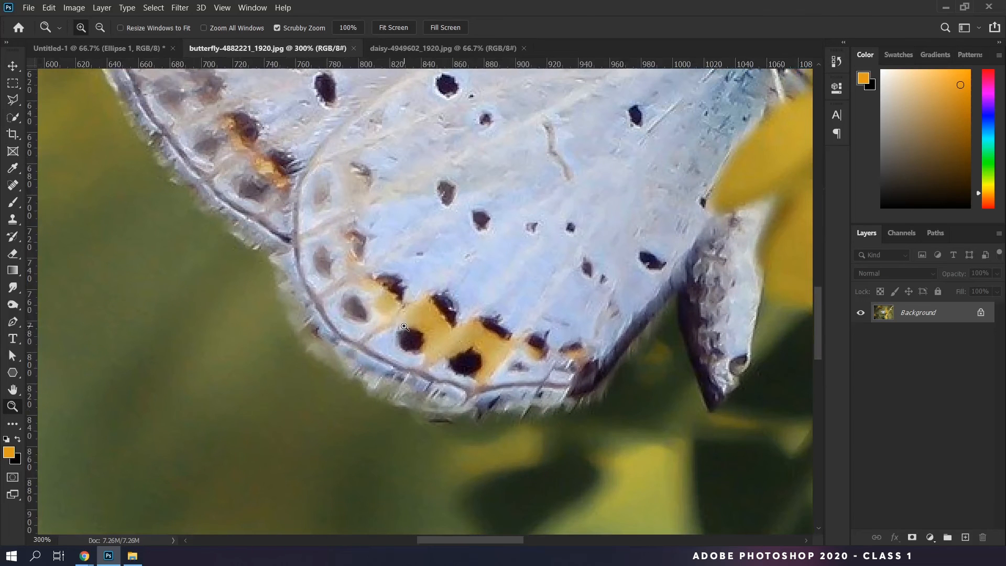
left_click(405, 326)
left_click(405, 325)
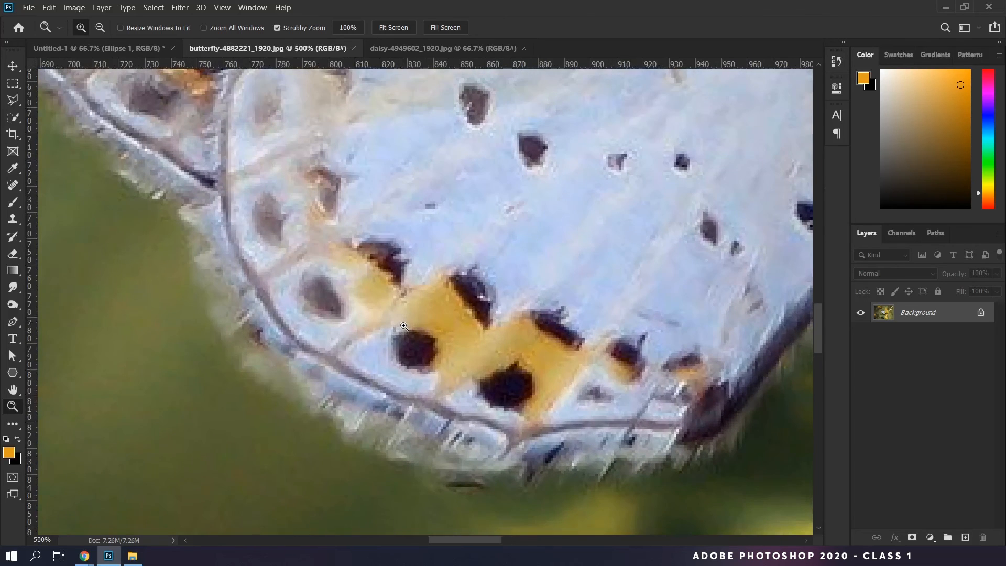
Step: Temporarily reverse the Zoom tool and reduce the butterfly image's magnification to 100%
key("alt")
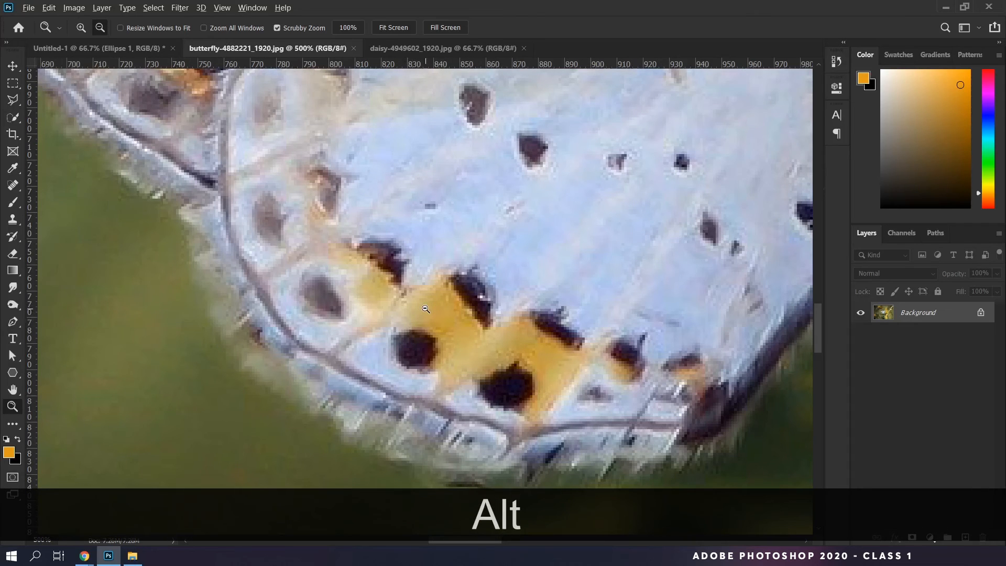
left_click(422, 310, "alt")
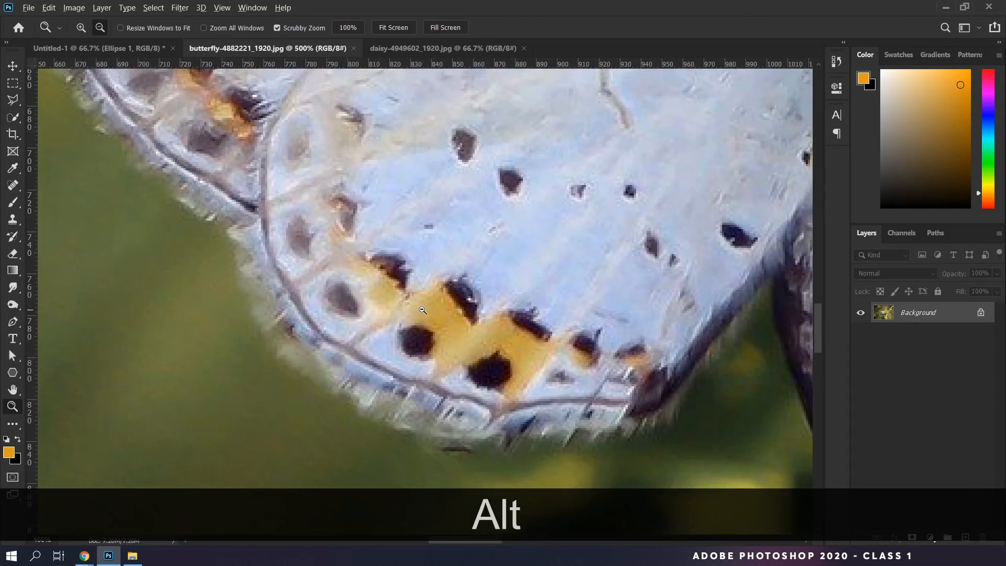
left_click(422, 309, "alt")
left_click(422, 310, "alt")
left_click(422, 309, "alt")
left_click(422, 310, "alt")
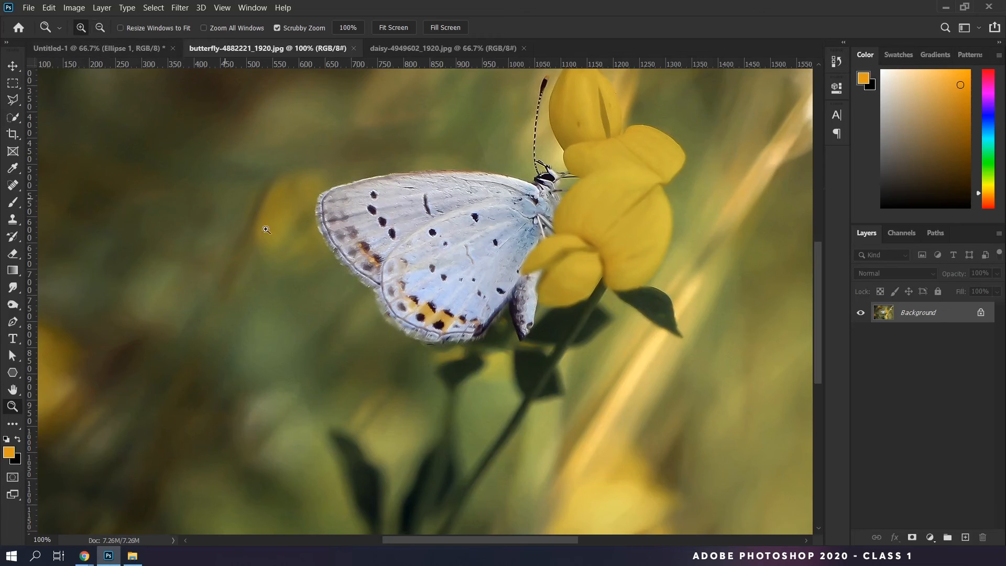
Step: Switch the Zoom tool to zoom-out mode and reduce the butterfly image to 16.67%
left_click(100, 28)
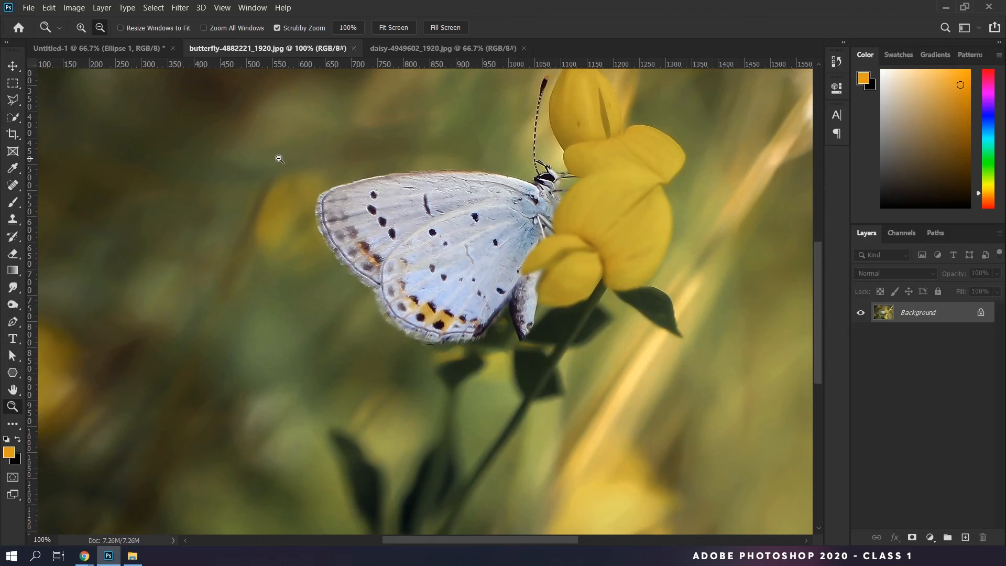
left_click(451, 250)
left_click(464, 330)
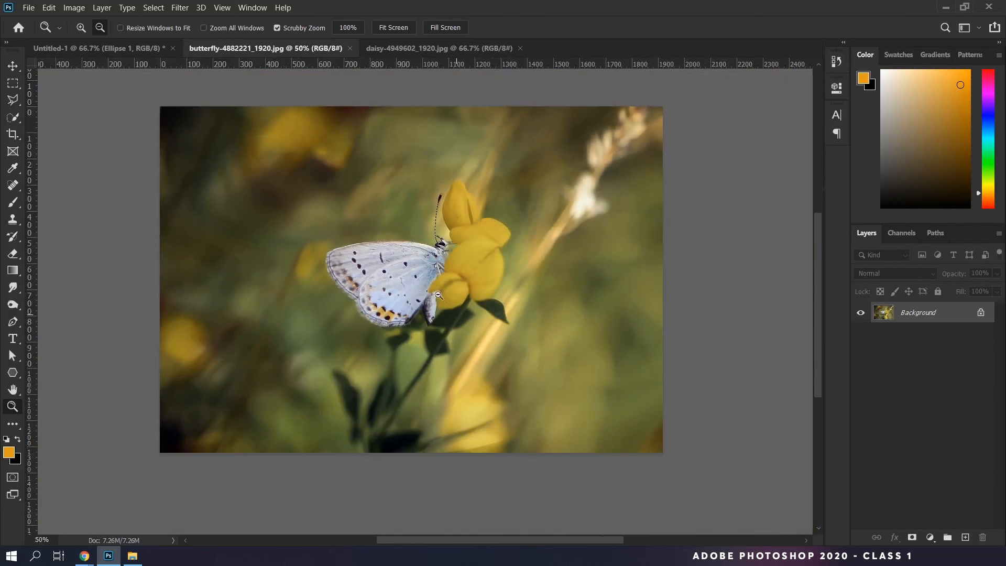
left_click(386, 284)
left_click(414, 302)
left_click(437, 316)
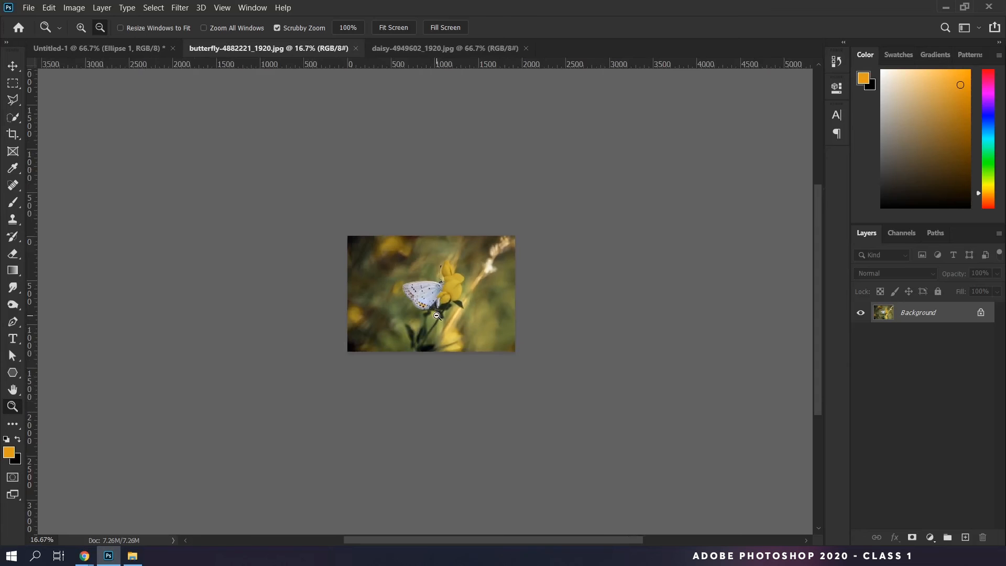
Step: Switch the Zoom tool back to zoom-in mode and enlarge the view in preset increments to 100%
left_click(81, 28)
key("ctrl")
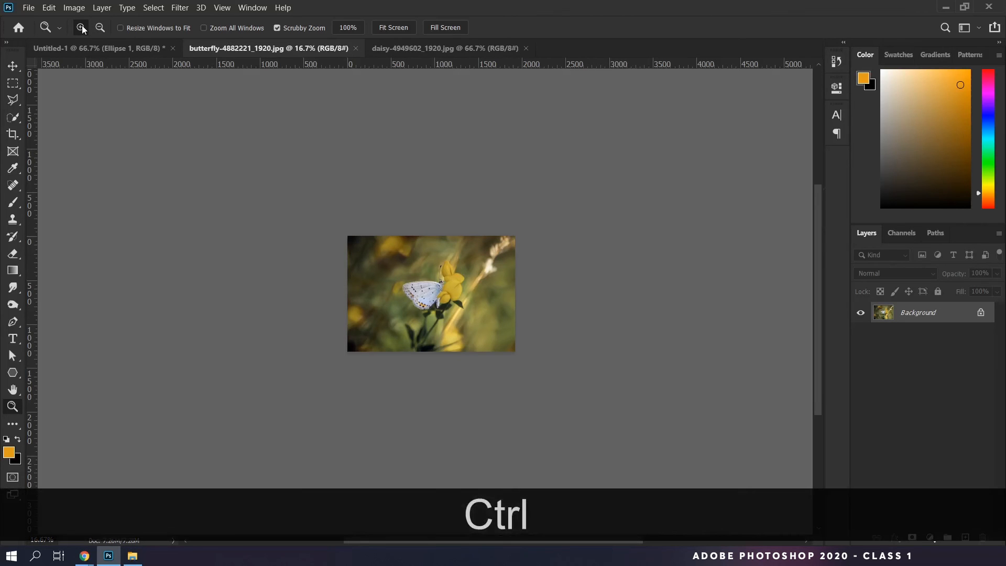
key("ctrl+equal")
key("ctrl+equal")
key("ctrl+equal")
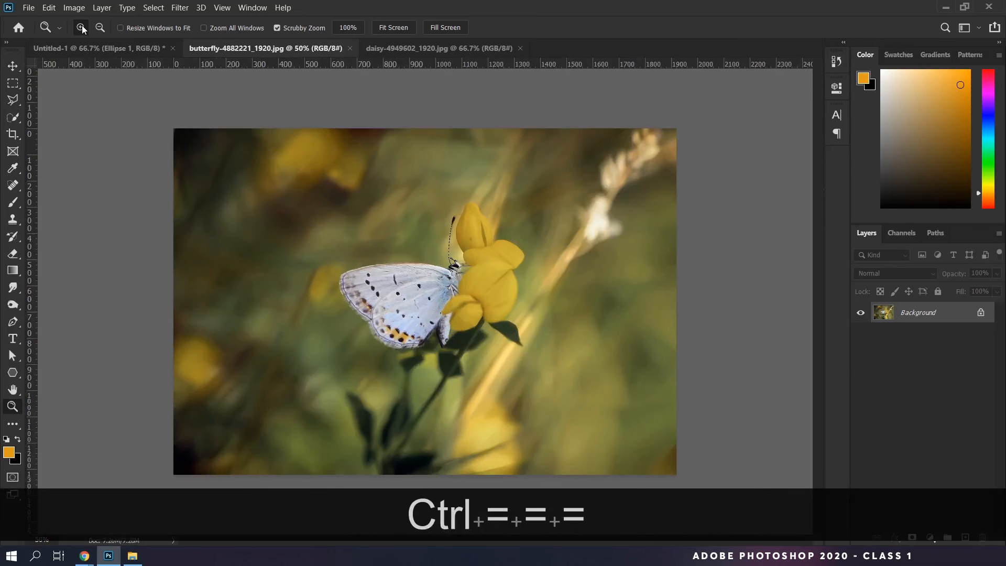
key("ctrl+equal")
key("ctrl+equal")
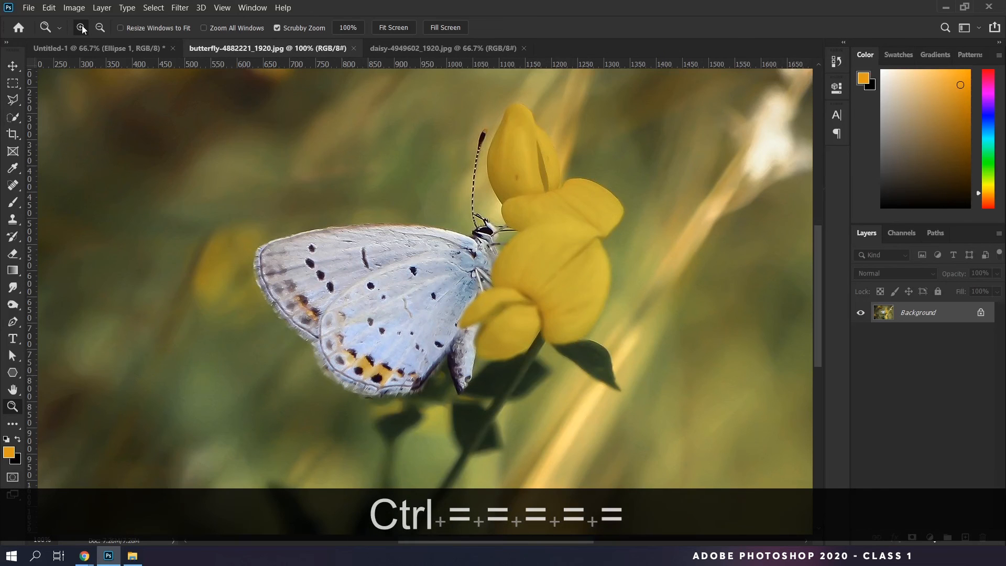
Step: Reduce the butterfly image's magnification in preset increments to below 25%
key("ctrl+minus")
key("ctrl+minus")
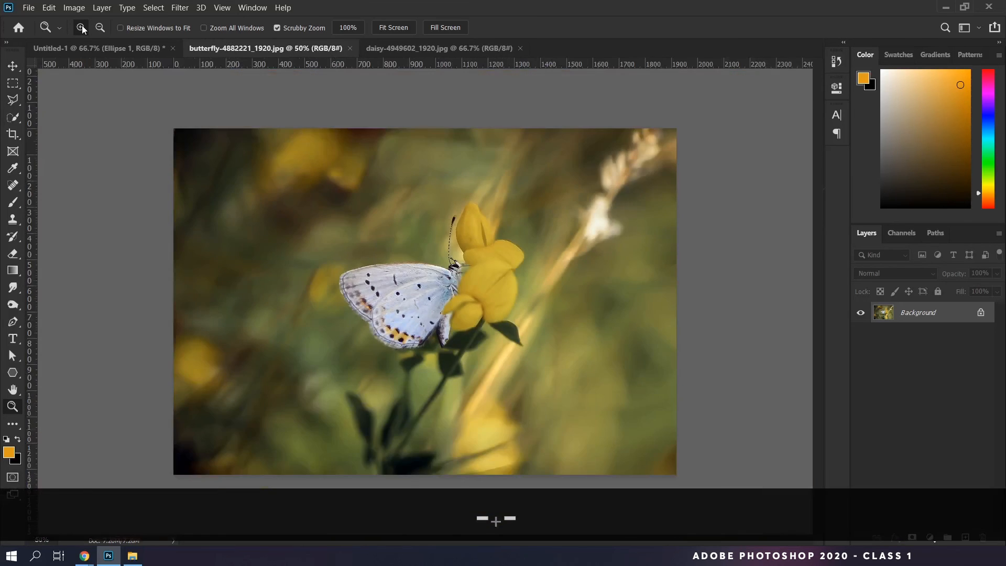
key("ctrl+minus")
key("ctrl+minus")
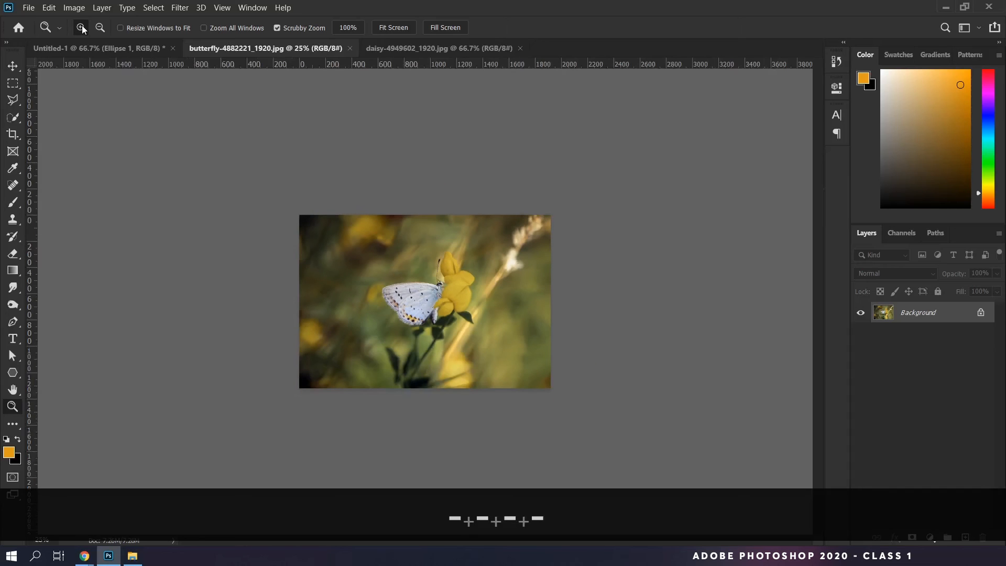
key("ctrl+minus")
key("ctrl+minus")
key("ctrl+minus")
Step: Enlarge the butterfly image in preset increments to 66.67%
key("ctrl+equal")
key("ctrl+equal")
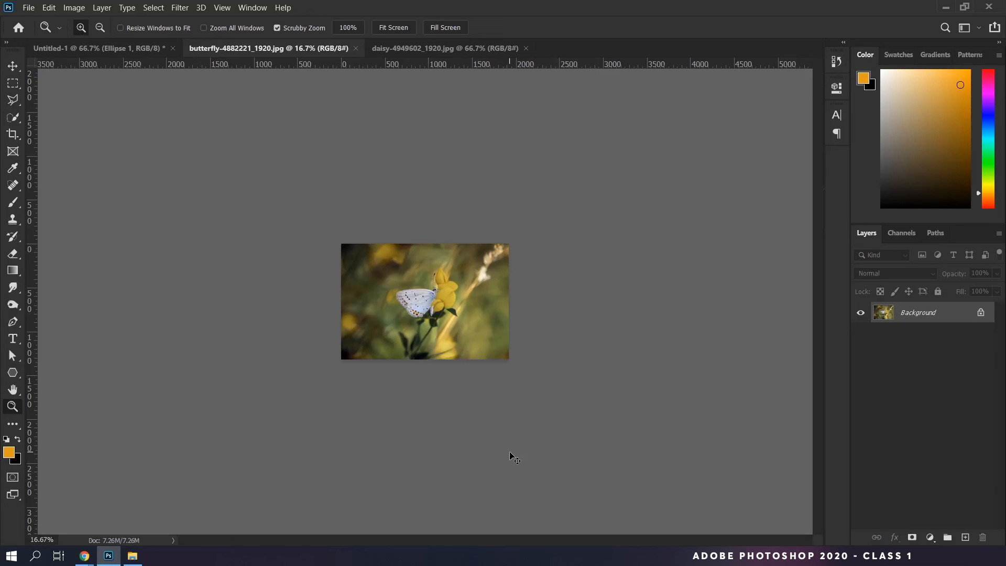
key("ctrl+equal")
key("ctrl+equal")
key("ctrl+equal")
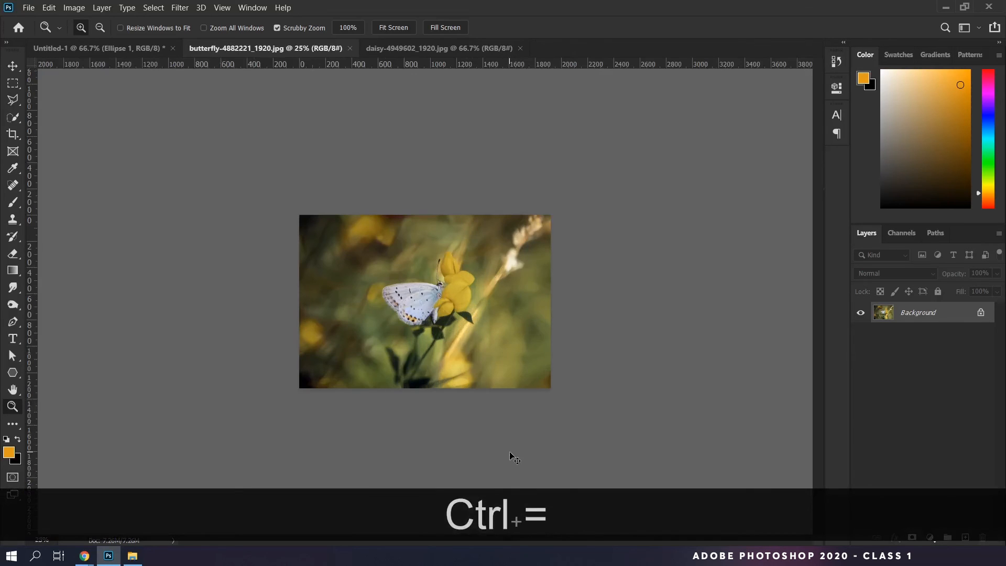
key("ctrl+equal")
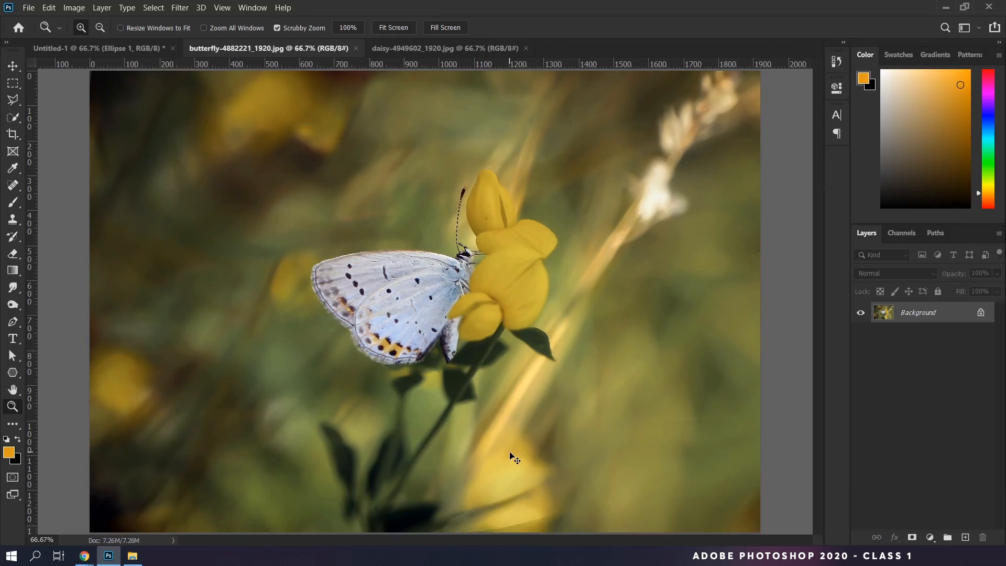
Step: Zoom the butterfly image out to 25%, then fit the whole image on screen
key("ctrl+minus")
key("ctrl+minus")
key("ctrl+minus")
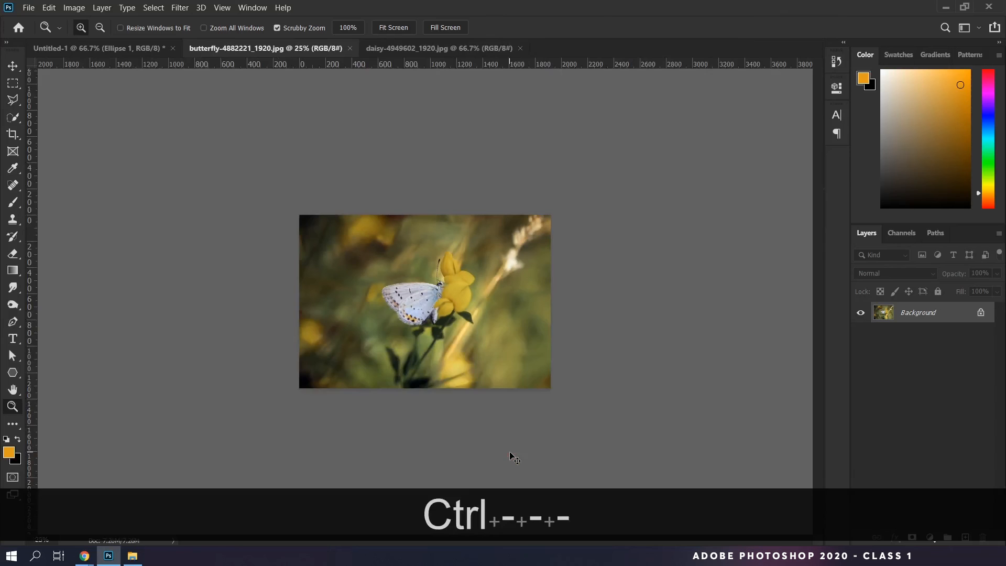
key("ctrl+0")
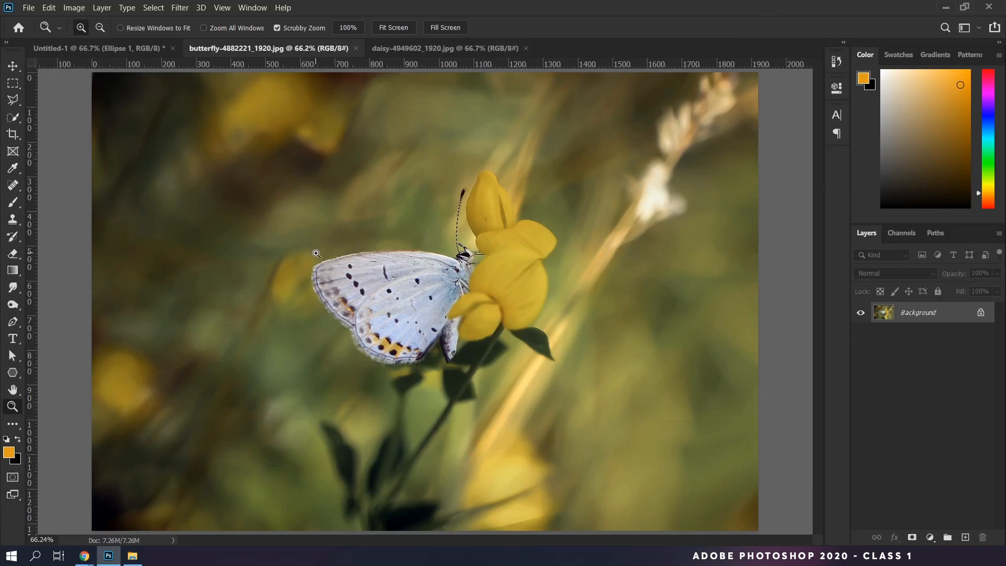
Step: Display the butterfly image at 100% and at an exact 300% magnification, fitting it on screen after each
left_click(352, 28)
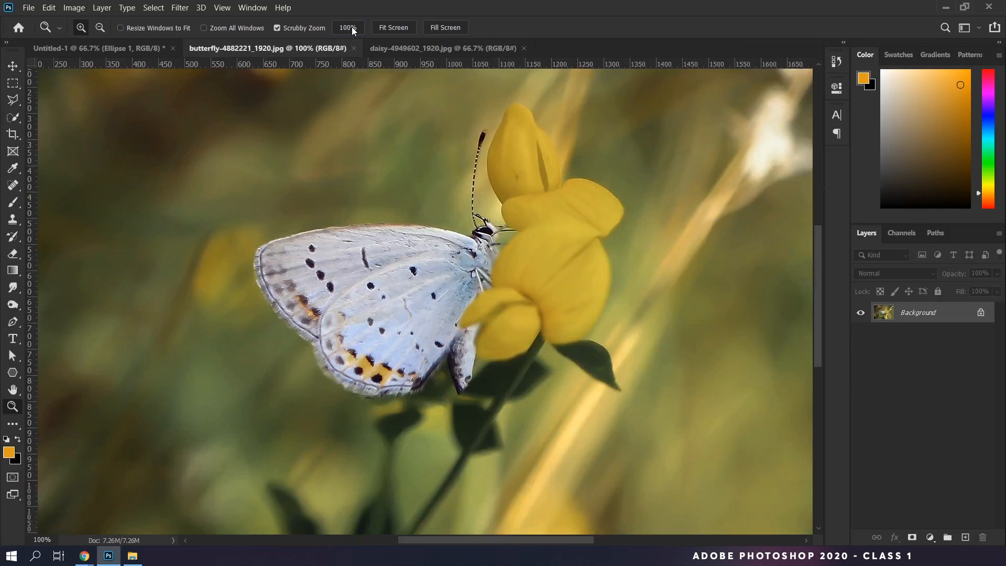
left_click(389, 27)
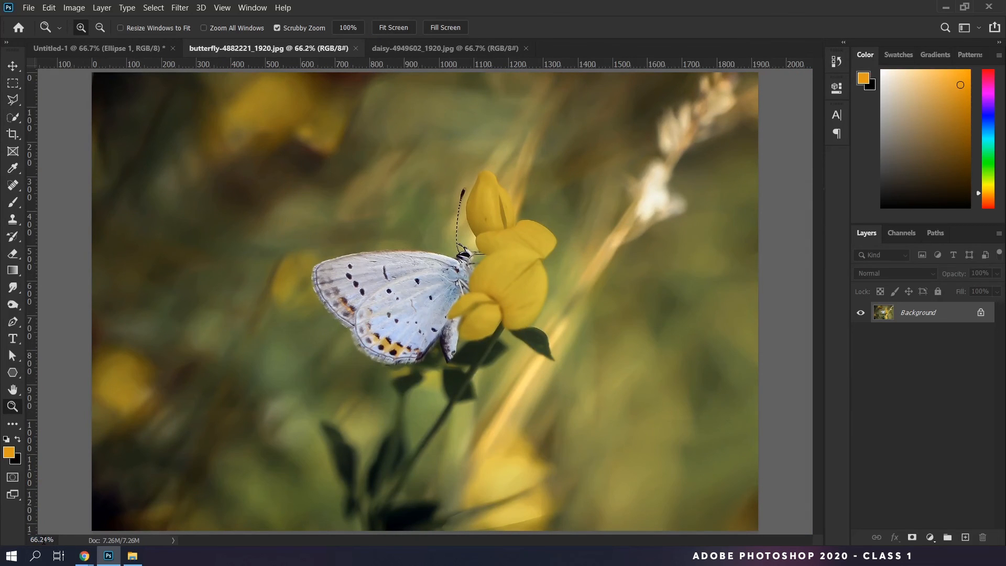
double_click(44, 540)
double_click(44, 540)
type("300")
key("Return")
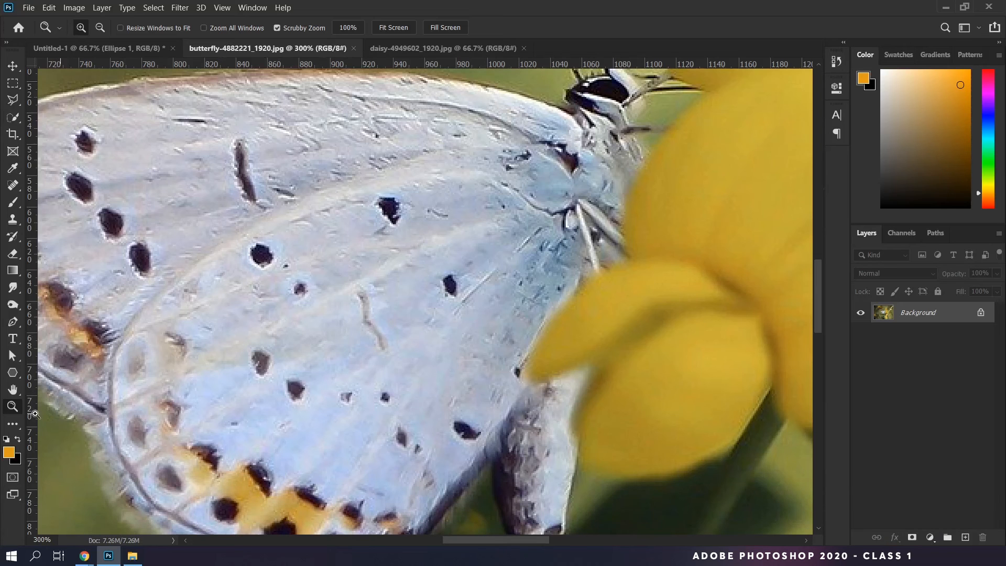
left_click(393, 27)
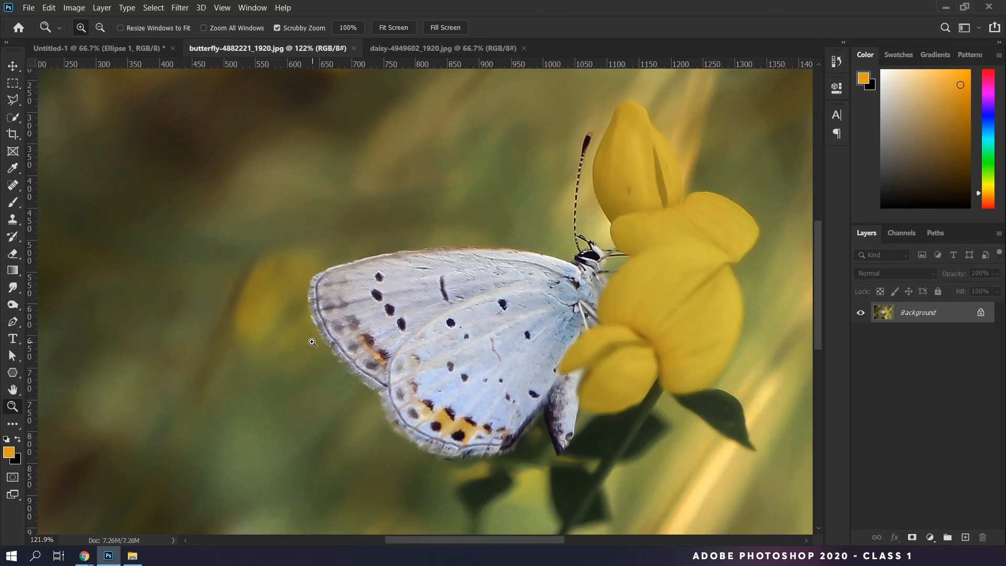
Step: Activate the Move tool and pan around the butterfly image using the temporary Hand tool
key("h")
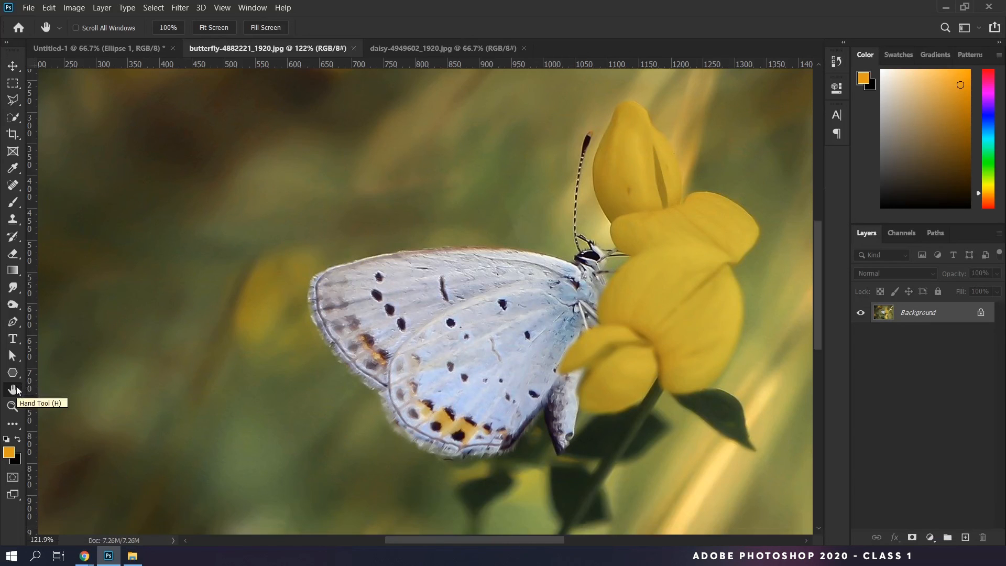
key("space")
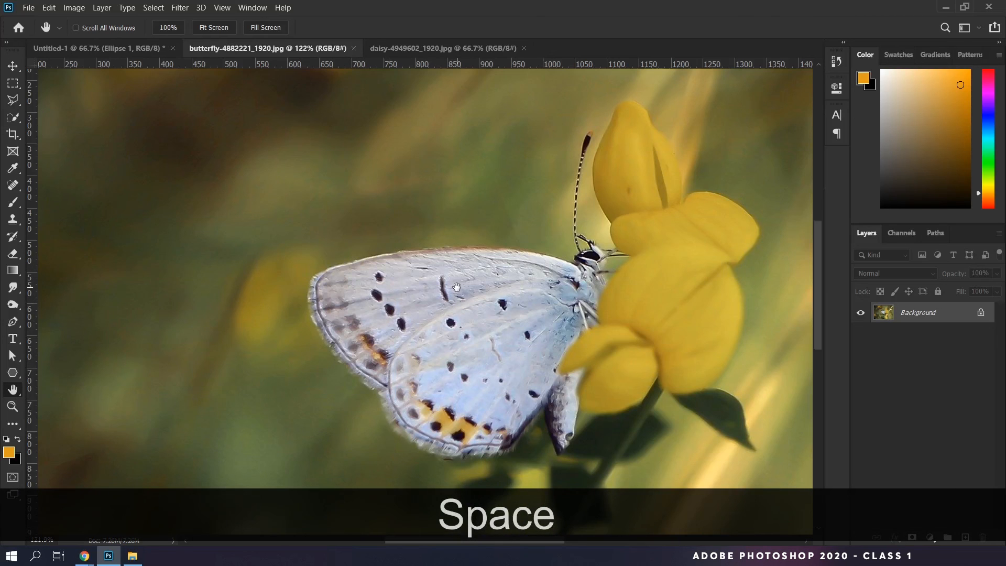
left_click(13, 66)
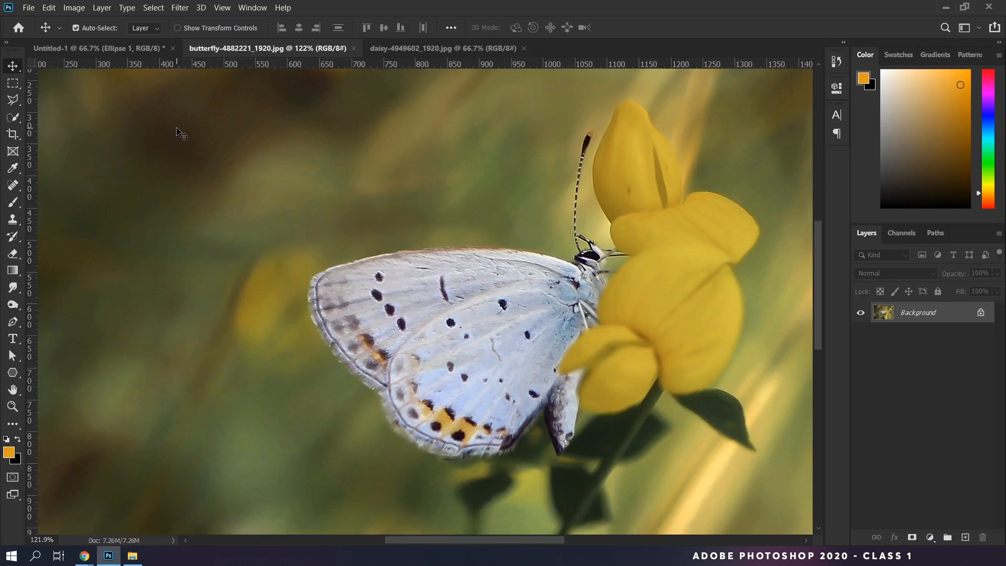
key("space")
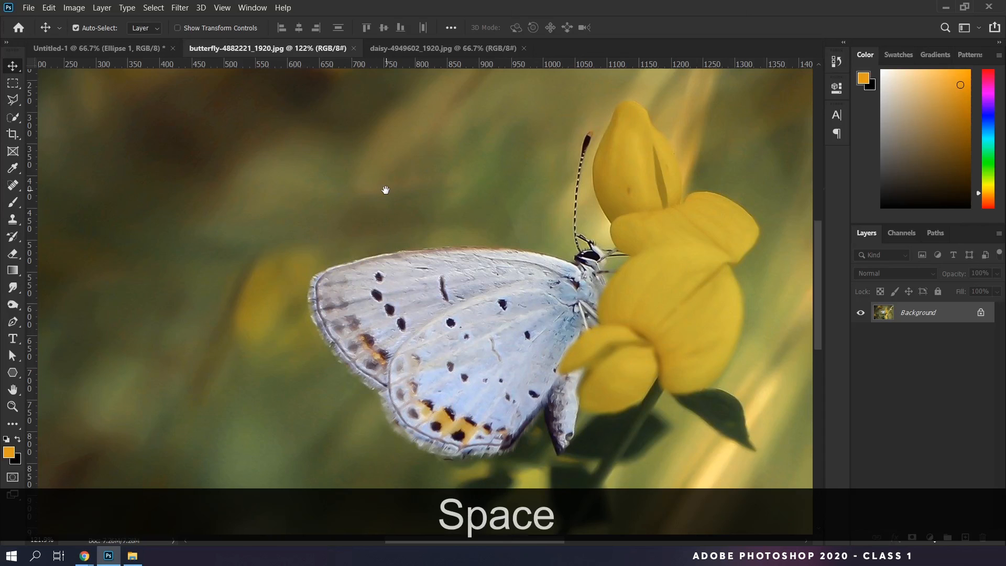
left_click_drag(292, 189, 231, 246)
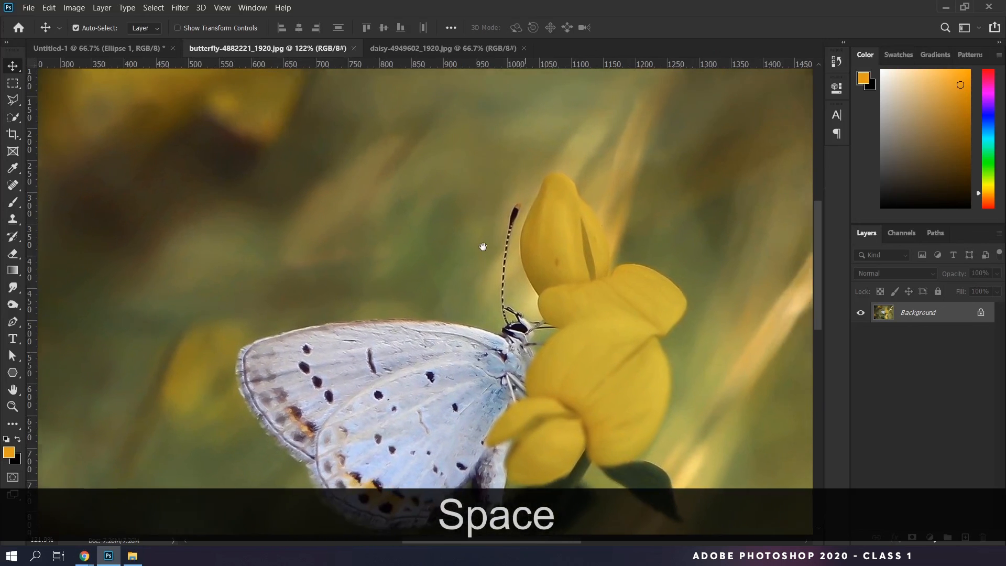
left_click_drag(483, 246, 476, 245)
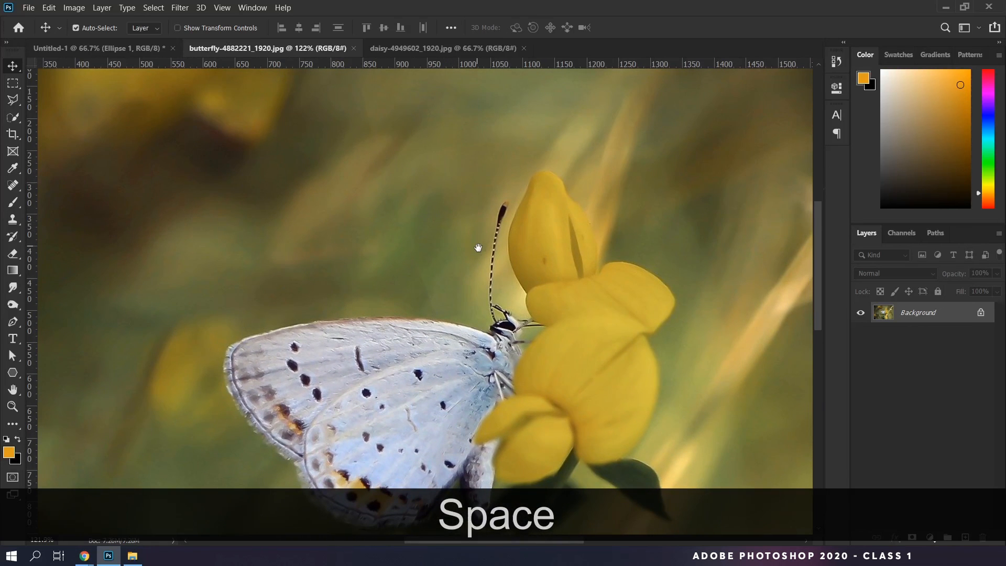
left_click_drag(782, 103, 195, 459)
left_click_drag(480, 261, 407, 388)
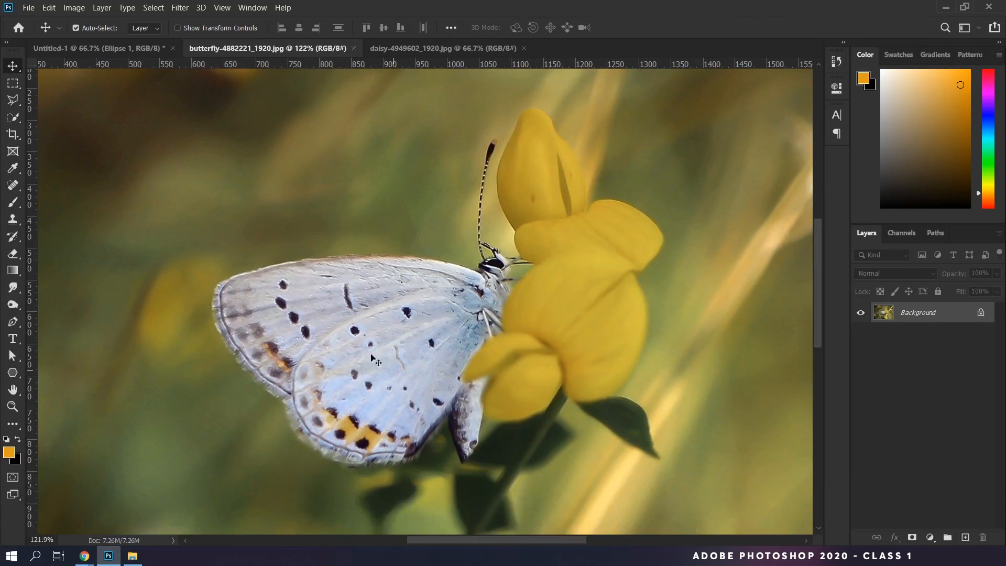
Step: Switch to the Hand tool itself and pan the butterfly image with it
left_click(13, 391)
left_click_drag(281, 187, 108, 263)
left_click_drag(435, 224, 561, 314)
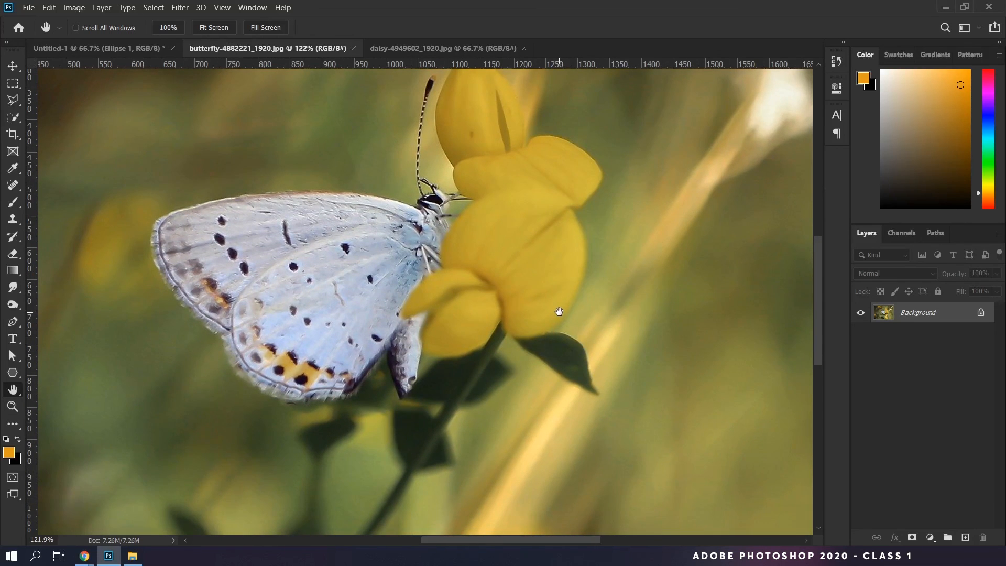
Step: Enlarge the butterfly image to about 237% with the Zoom tool, then pan to the butterfly's head and yellow flower with the Hand tool
left_click(13, 406)
left_click_drag(317, 255, 348, 255)
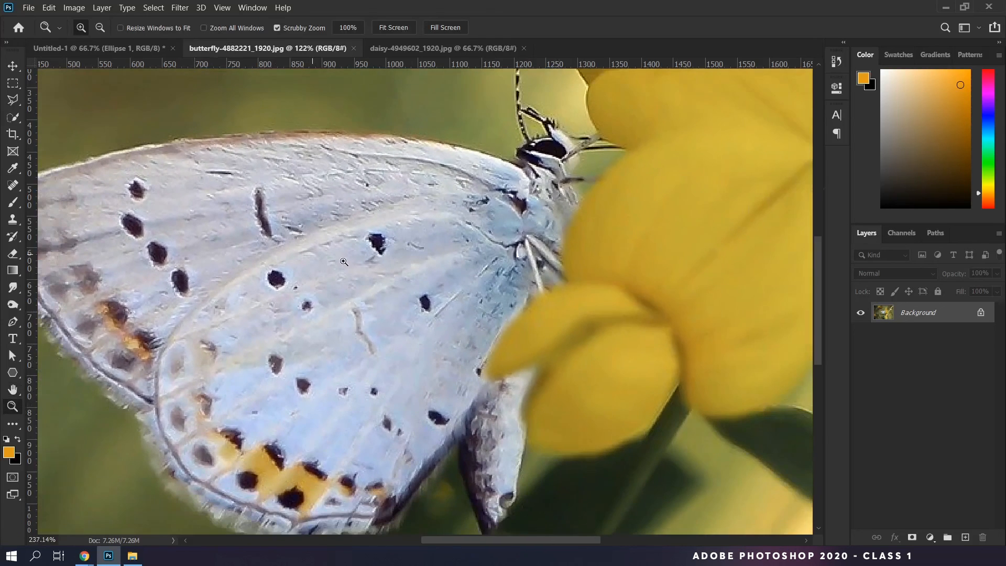
left_click(13, 389)
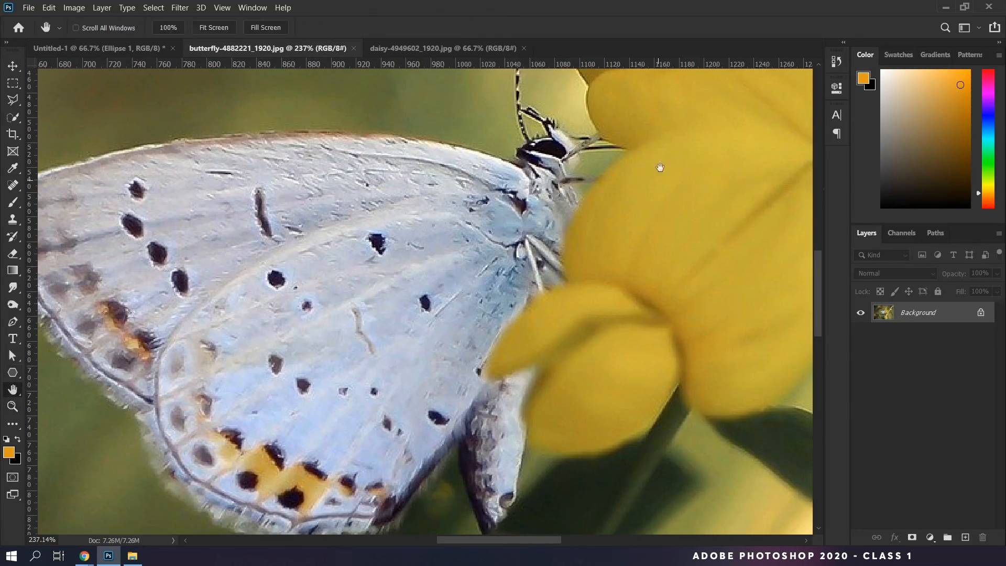
left_click_drag(625, 105, 452, 341)
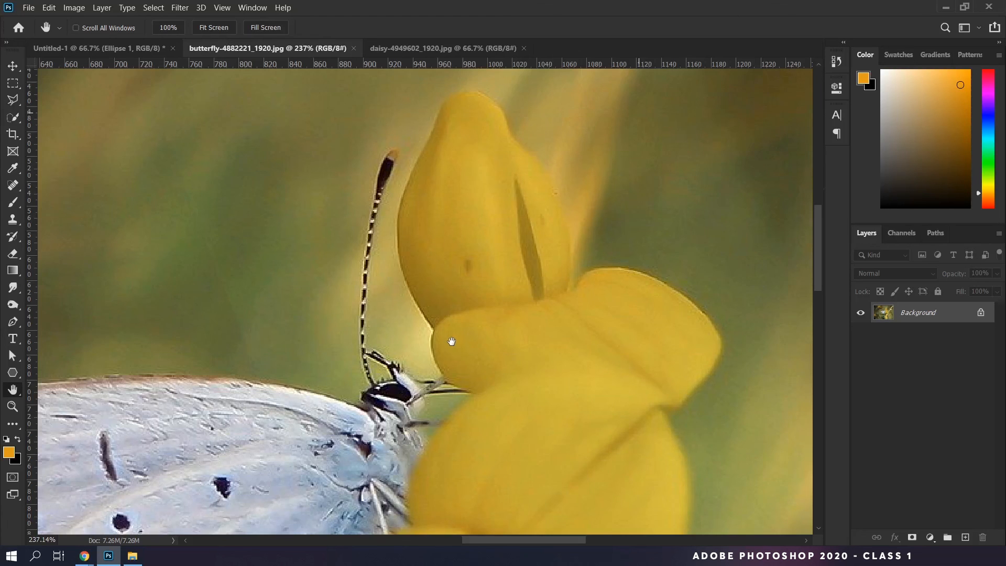
left_click_drag(453, 341, 445, 277)
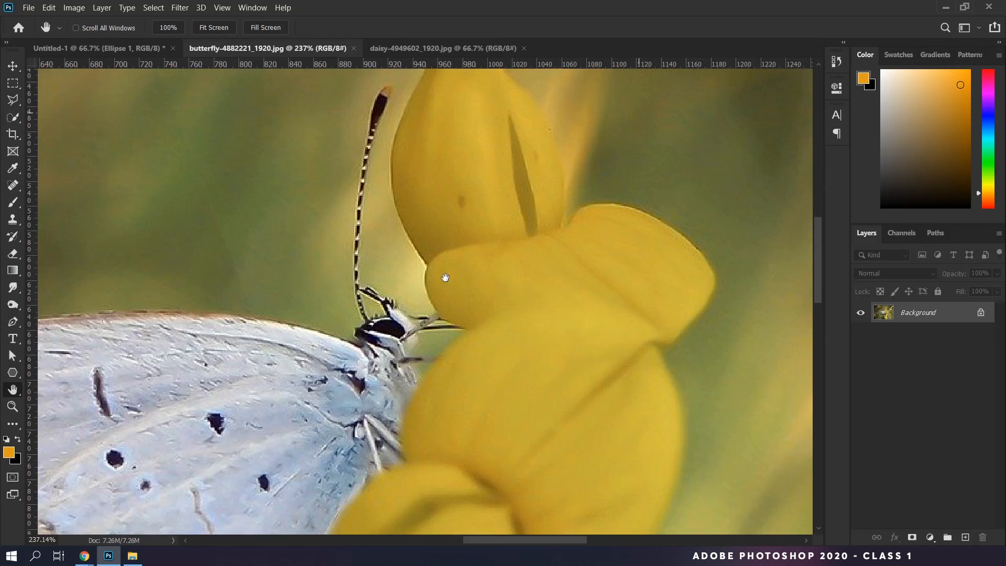
left_click_drag(446, 277, 430, 235)
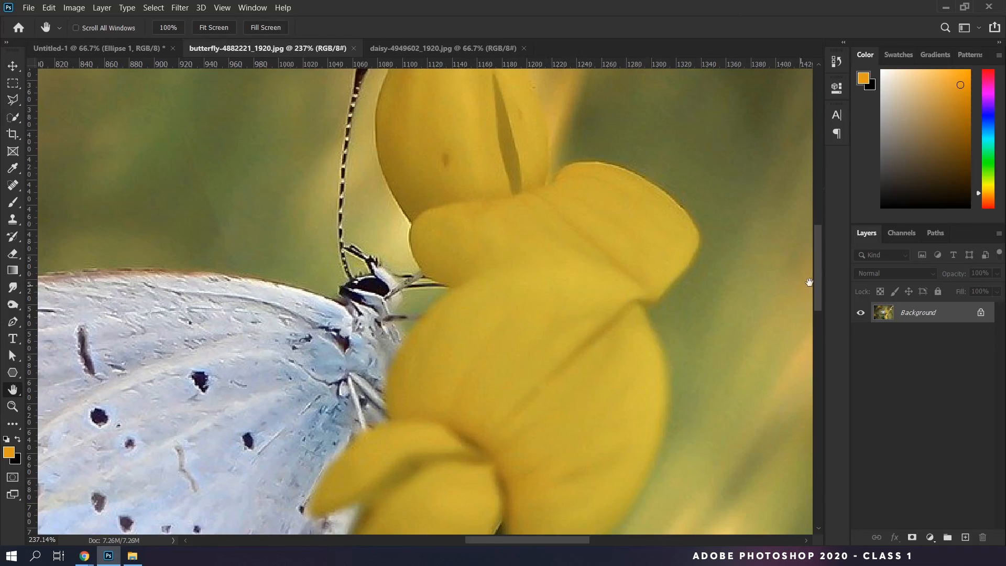
Step: Shift the enlarged view down the flower, then zoom out to about 169% and center the butterfly
mouse_move(820, 265)
left_mouse_down()
mouse_move(815, 213)
mouse_move(814, 301)
mouse_move(813, 277)
left_mouse_up()
left_click_drag(572, 222, 366, 241)
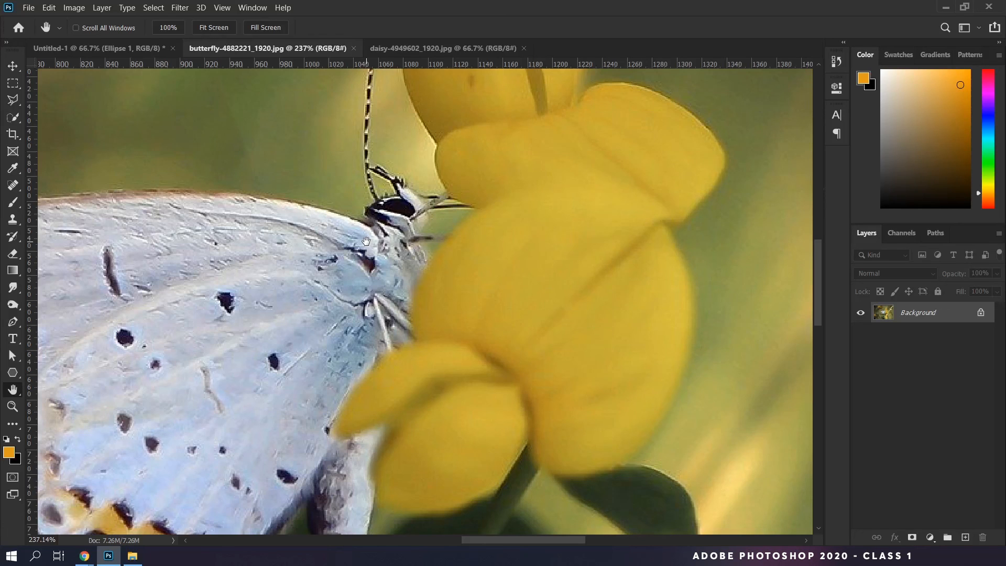
scroll(366, 242, "down", 3)
left_click_drag(267, 312, 426, 303)
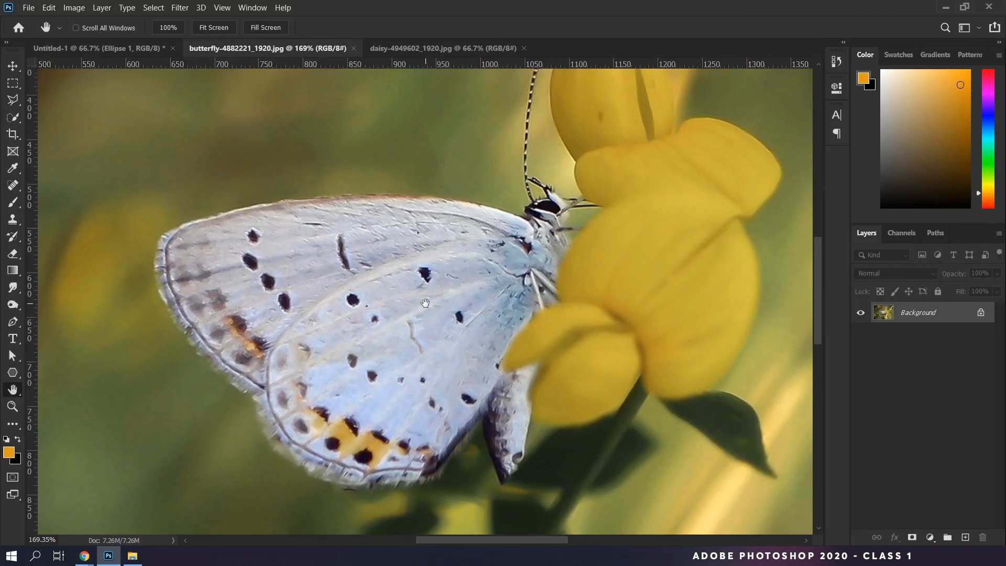
Step: Fit the butterfly image on screen before and after viewing it at 100%, then make it fill the screen
double_click(14, 391)
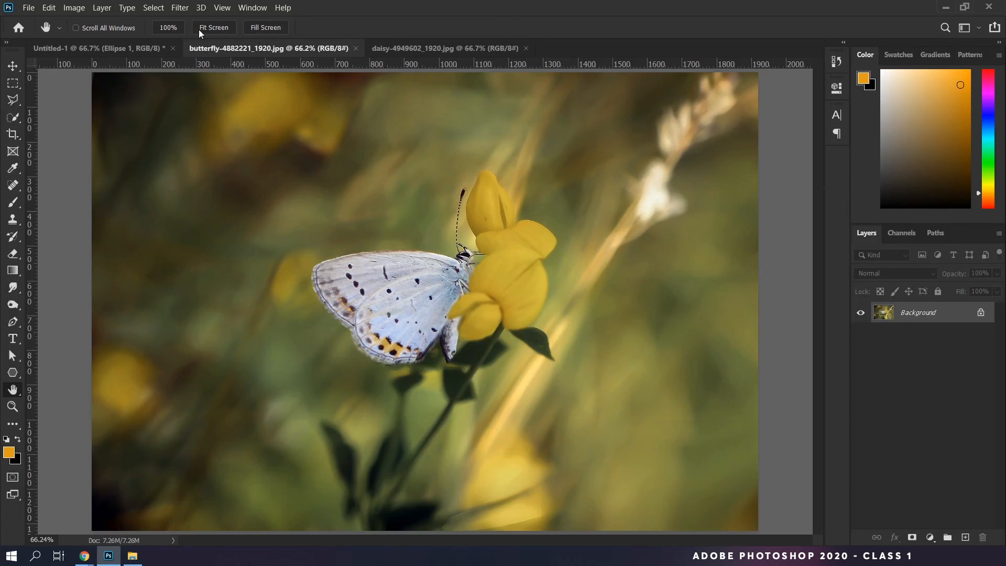
left_click(168, 27)
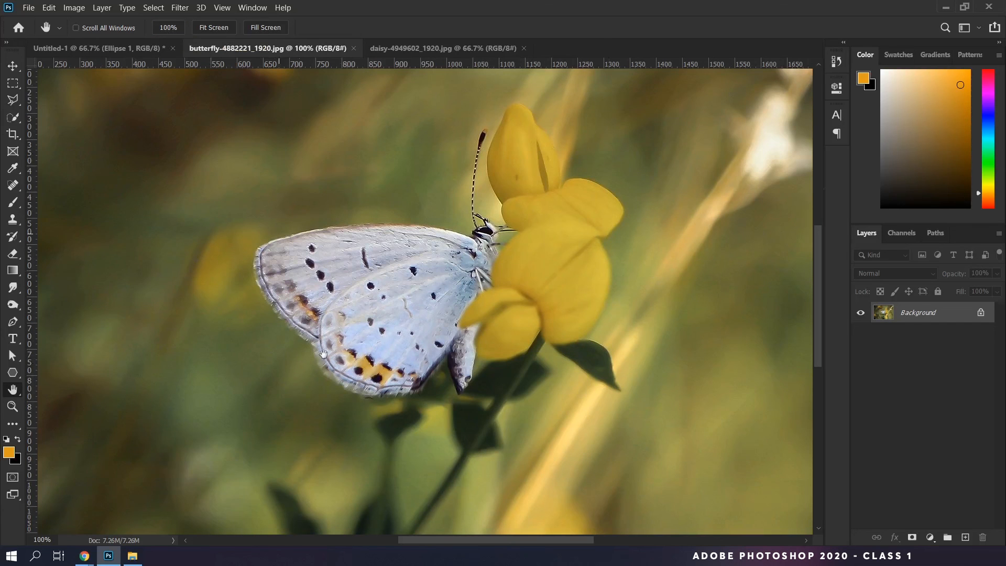
left_click(213, 29)
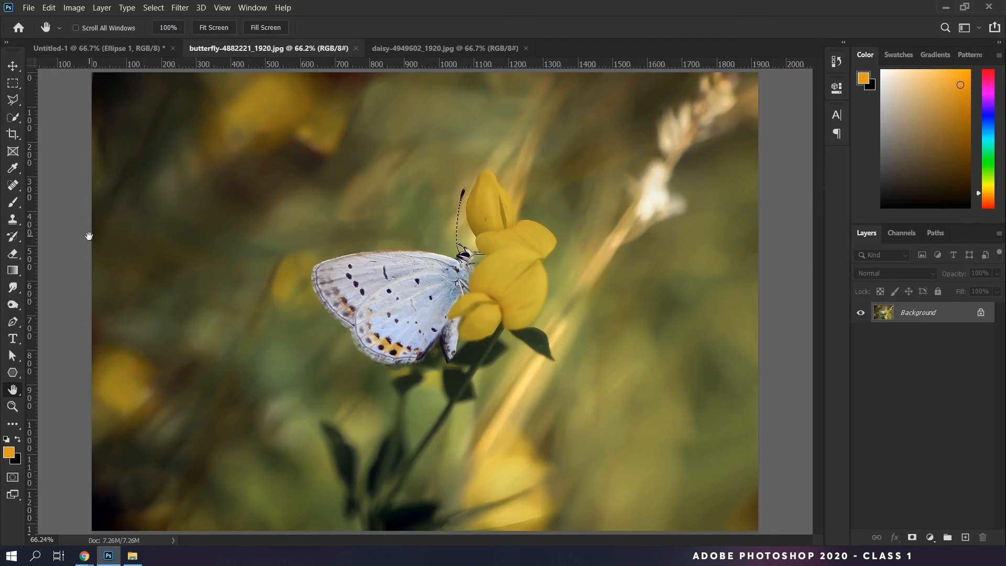
left_click(266, 28)
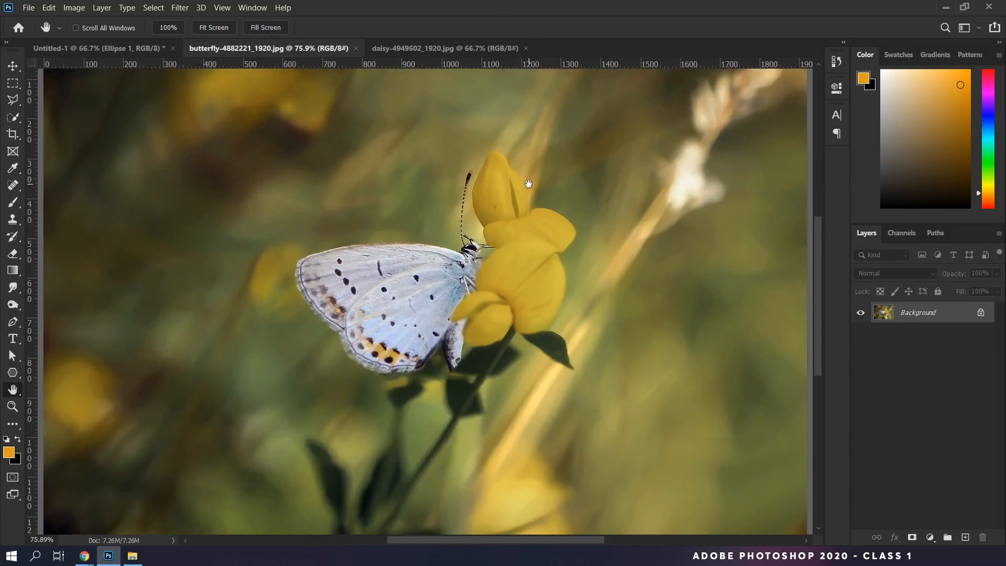